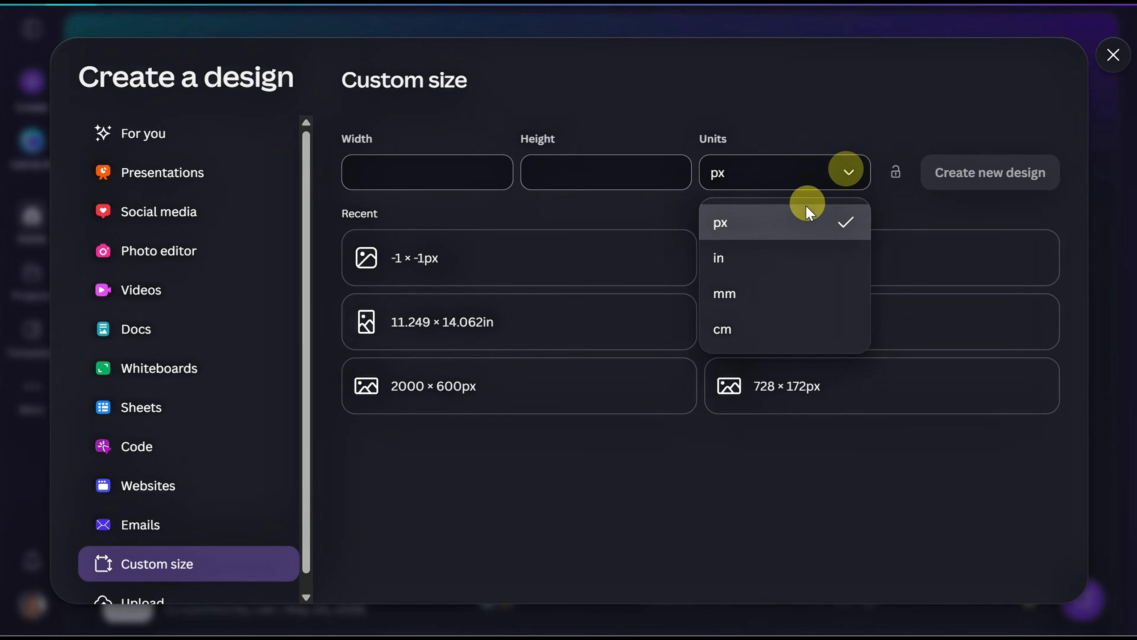
Step: Create a new custom-size design 8.5 inches wide and 11 inches high
click(761, 260)
click(452, 169)
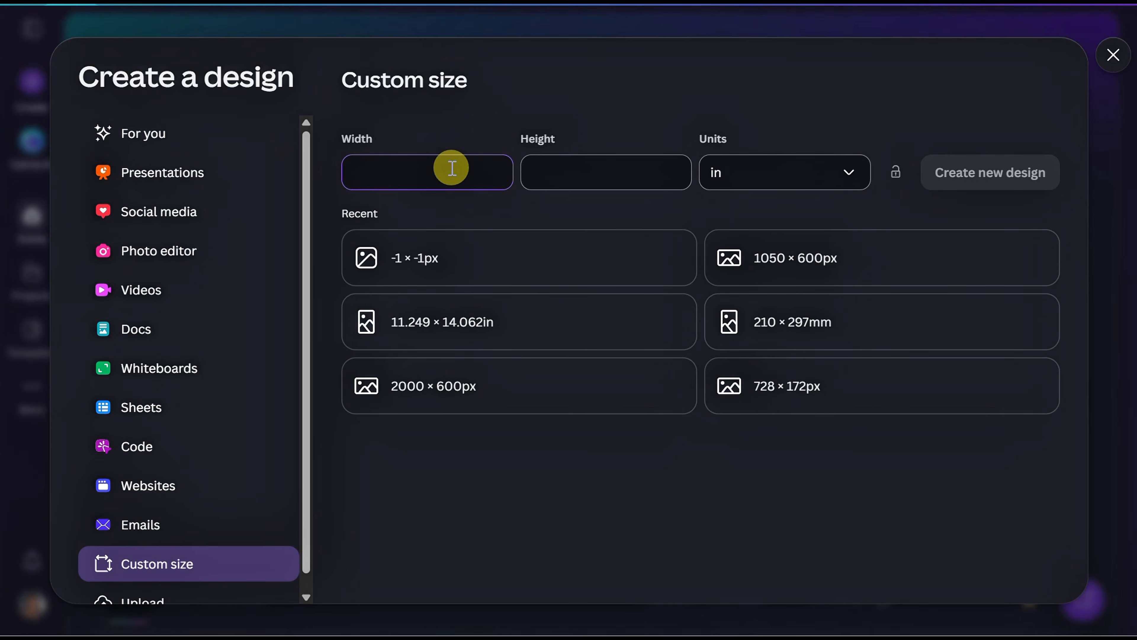
text(8.5)
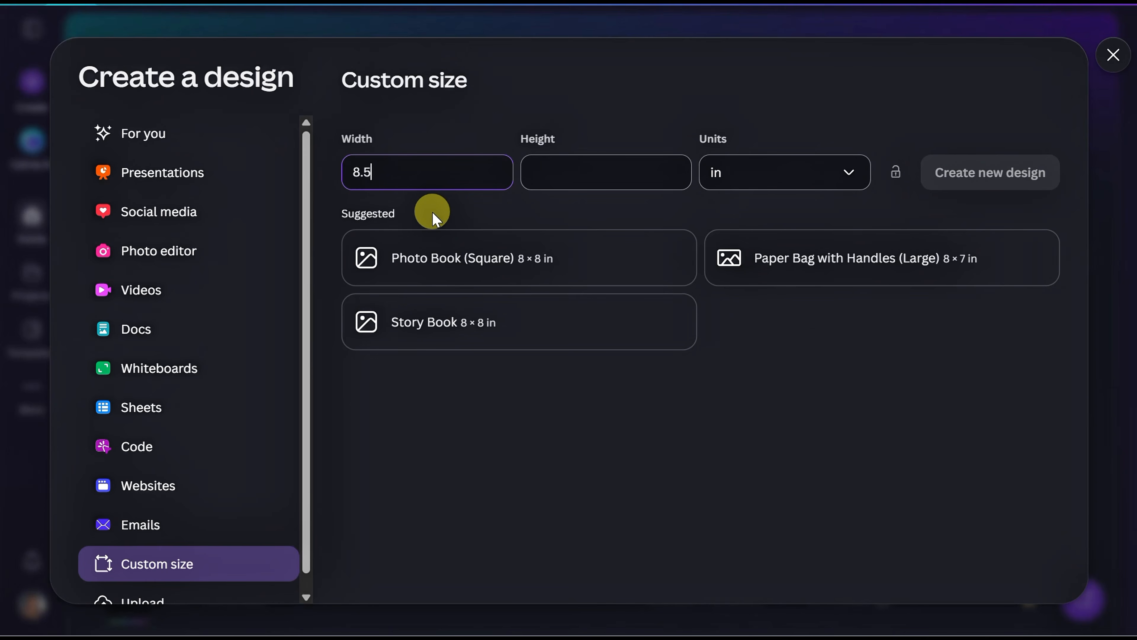
click(589, 188)
text(11)
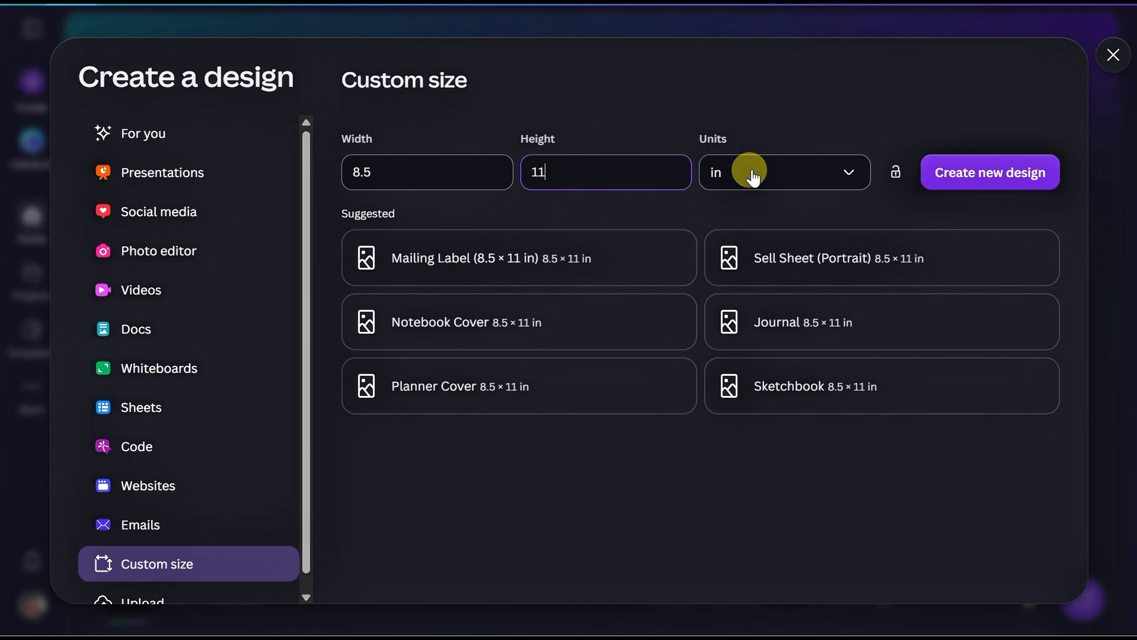
click(971, 190)
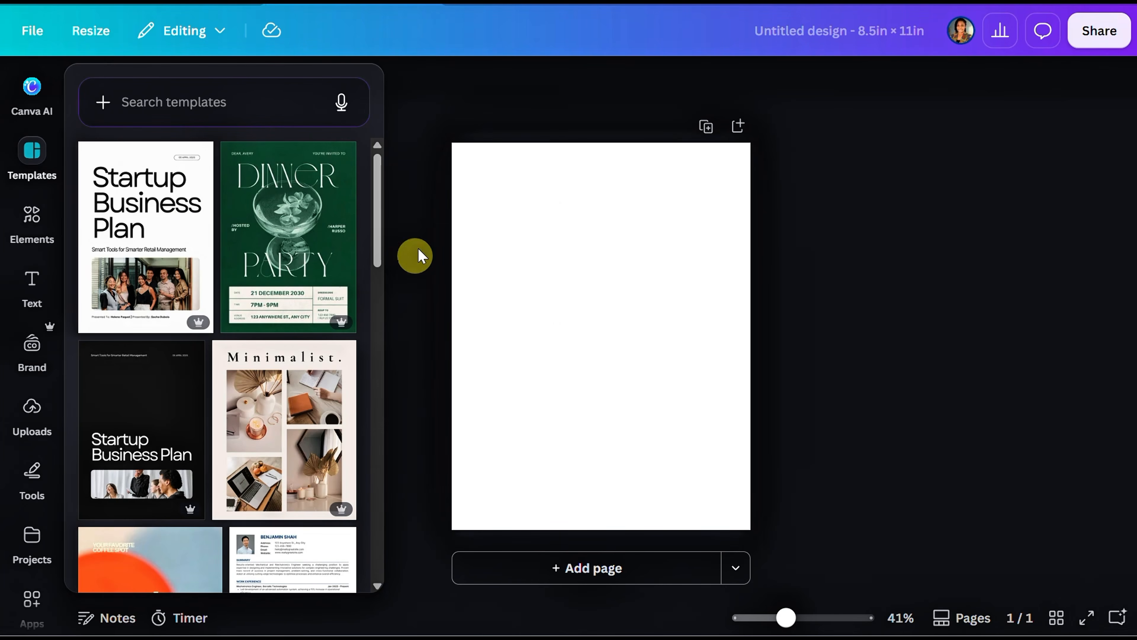
Step: Name the design "How to Make Alphabet Coloring Book in Canva"
click(829, 33)
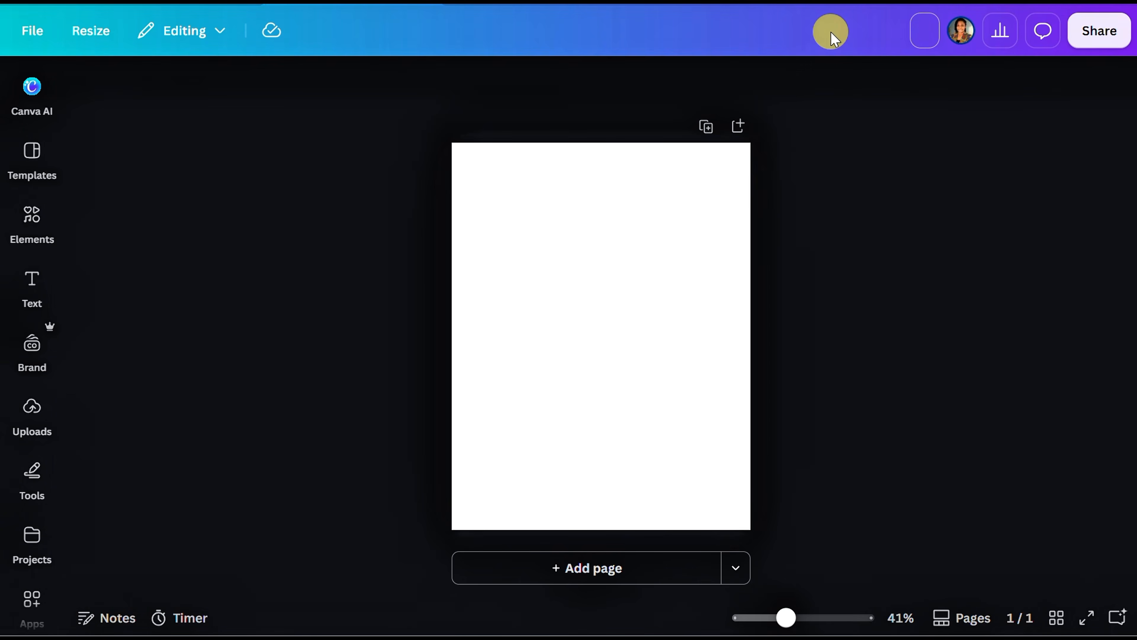
text(How to Make Alphabet Coloring Book in Canva)
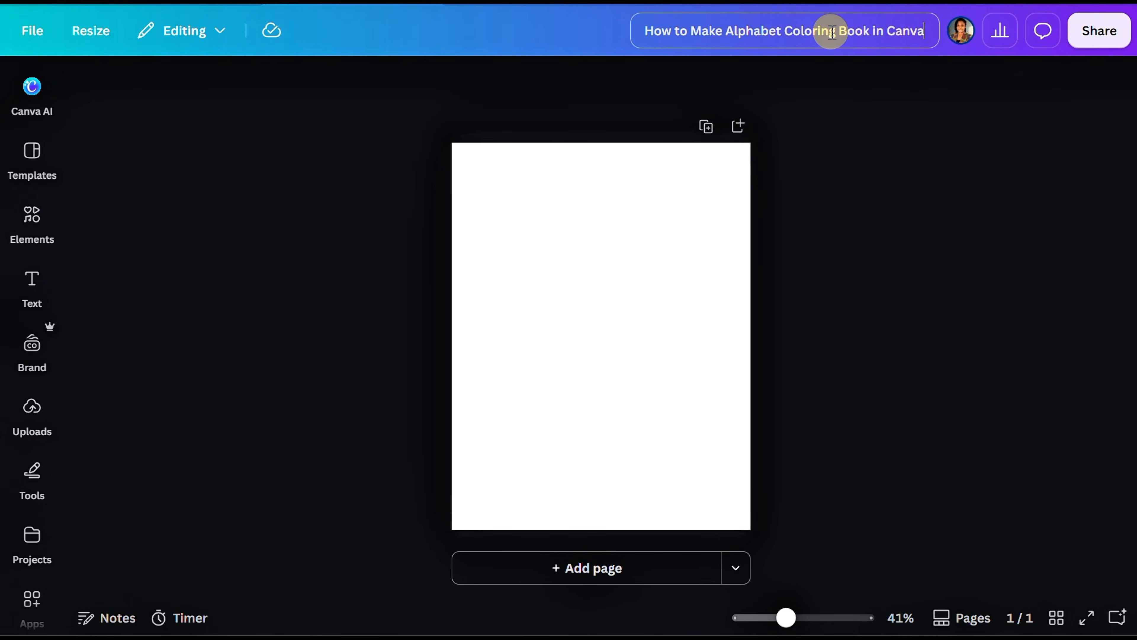
key(Return)
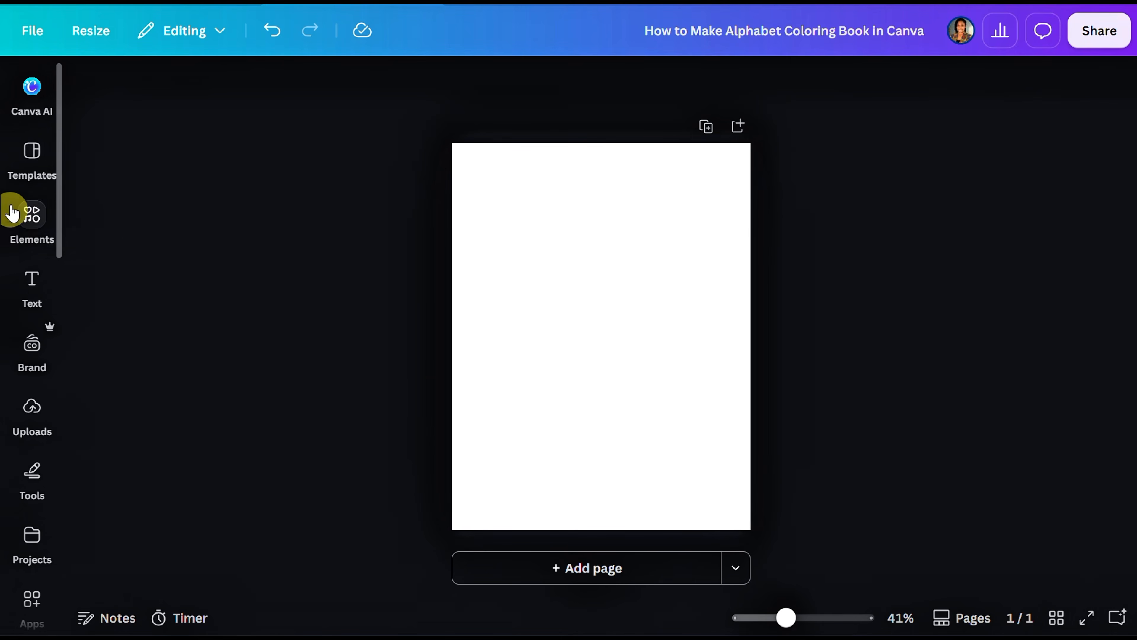
Step: Search the elements for "apple" and limit the results to graphics
click(34, 214)
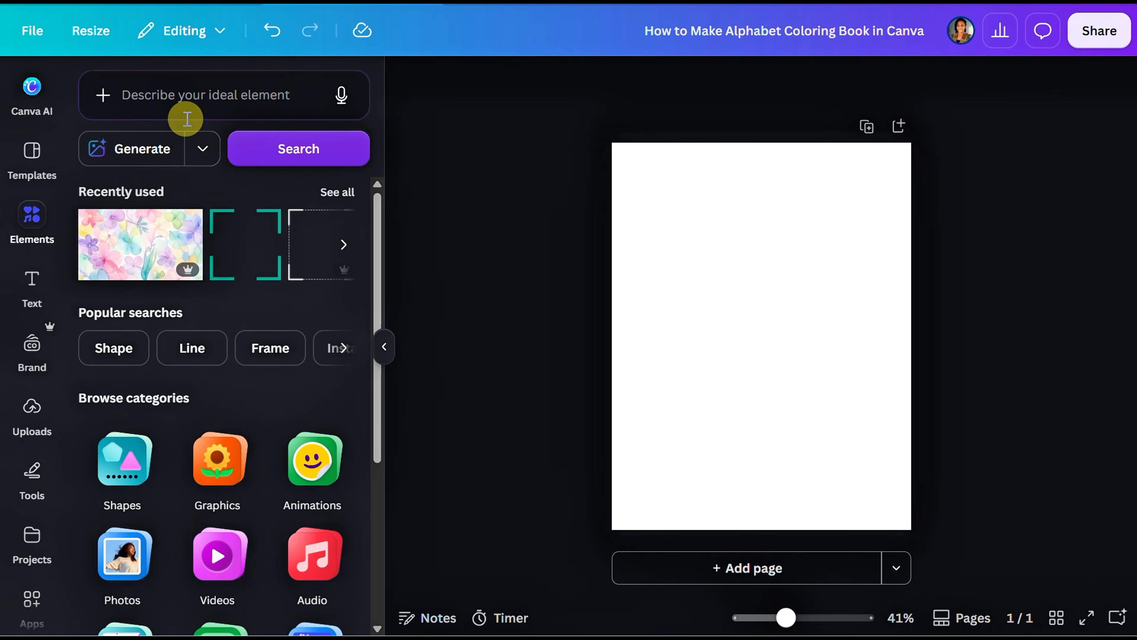
click(188, 104)
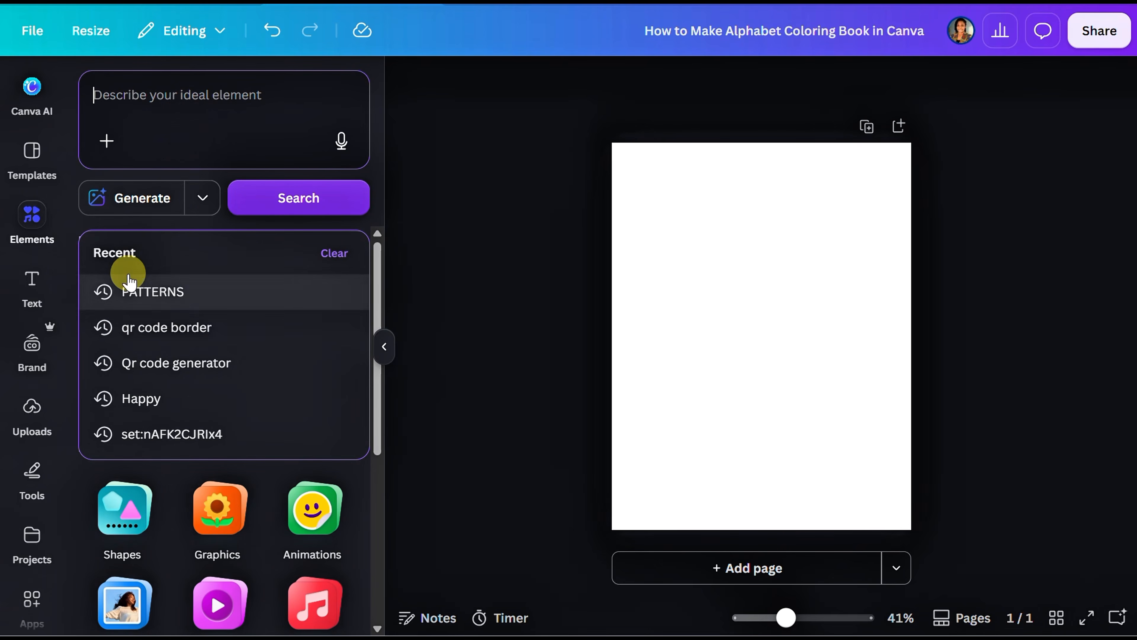
text(a)
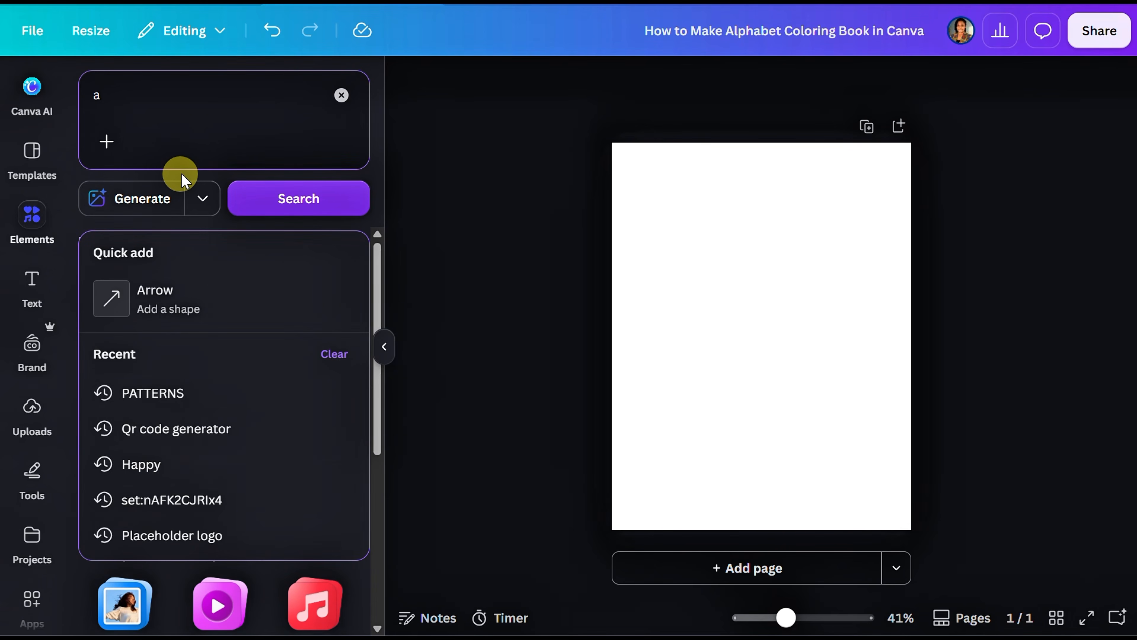
text(pp)
click(140, 361)
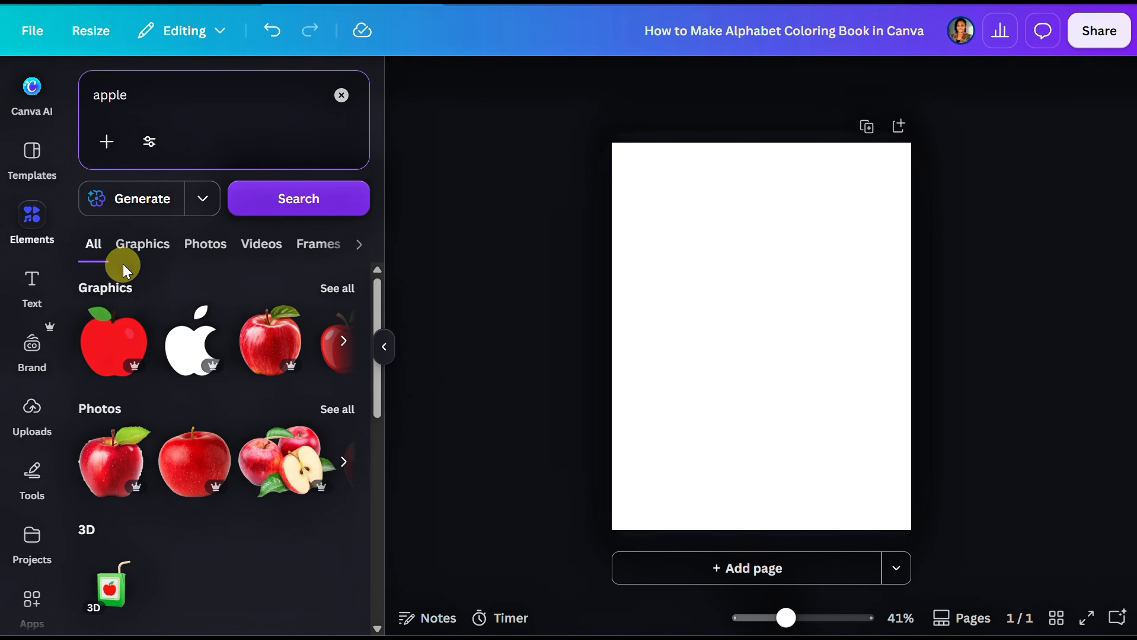
click(134, 258)
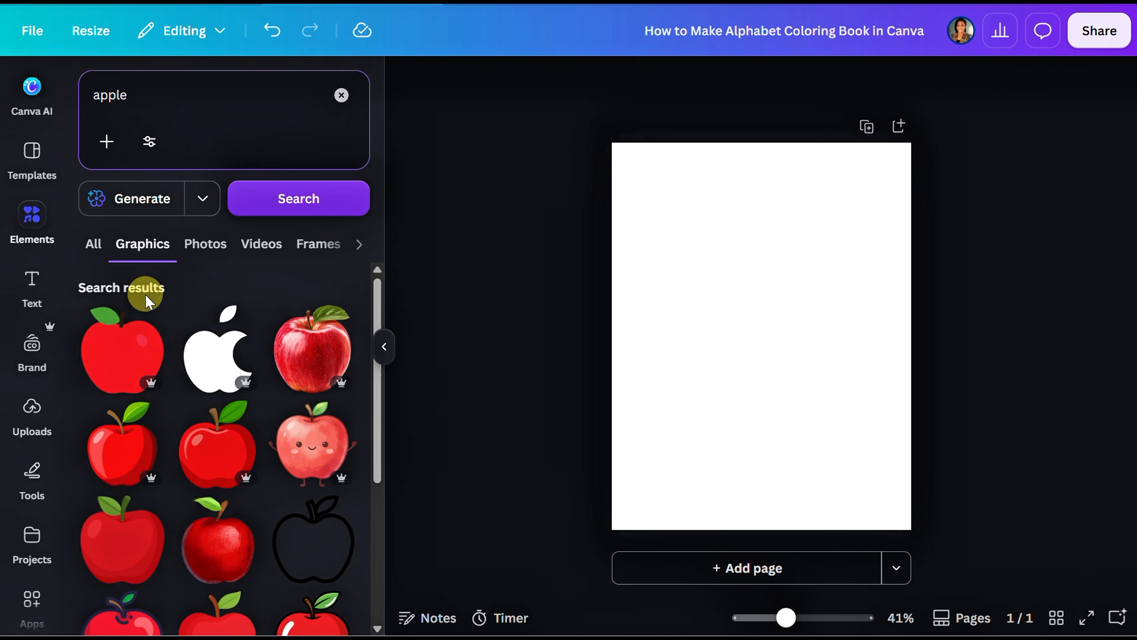
Step: Add the black outlined apple graphic, enlarge it and place it in the lower-right part of the page
scroll(202, 426, down, 8)
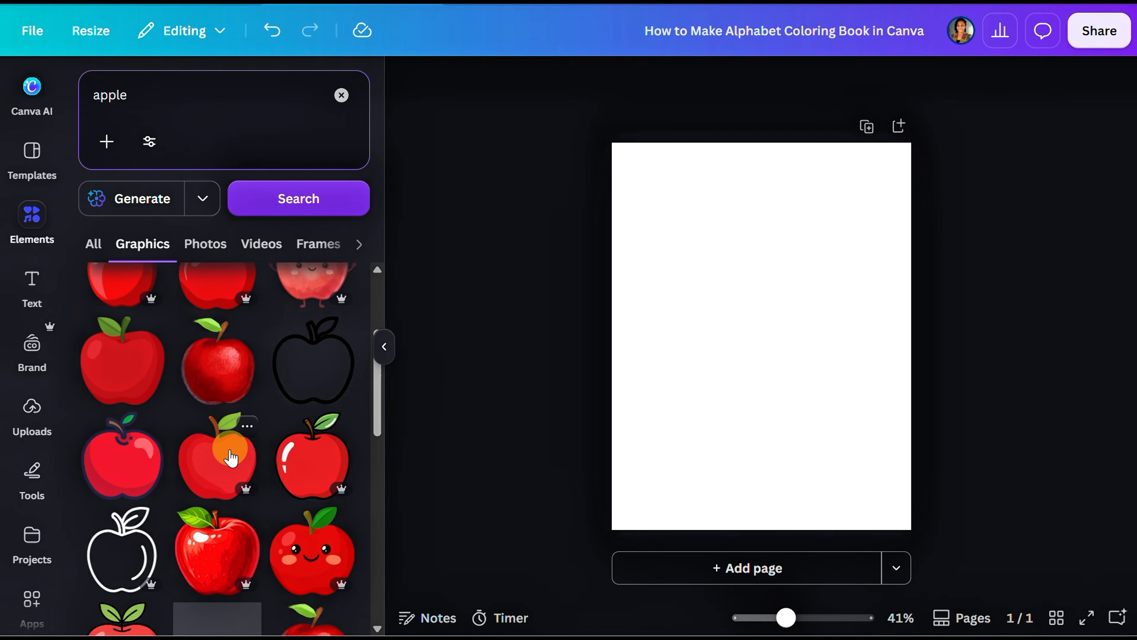
scroll(224, 453, up, 6)
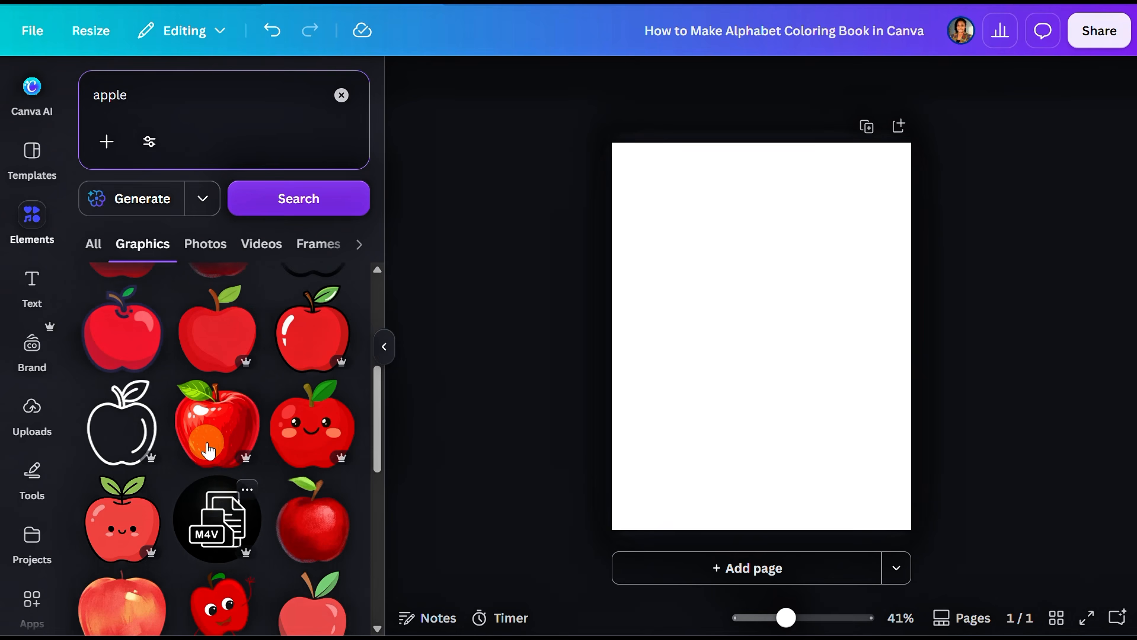
click(317, 390)
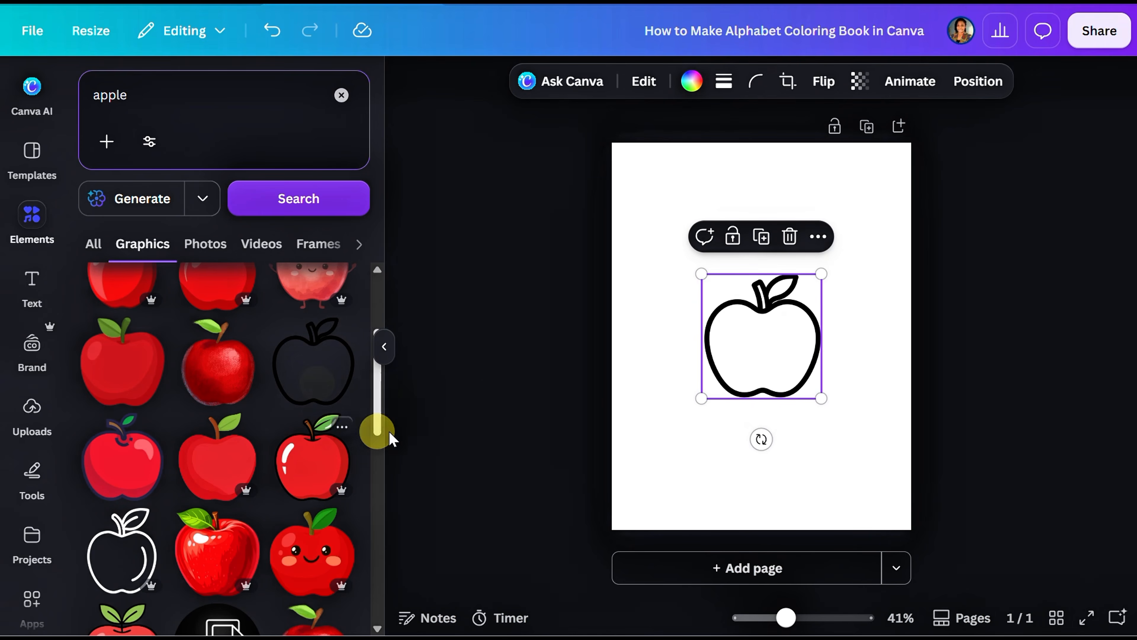
drag(701, 397, 624, 479)
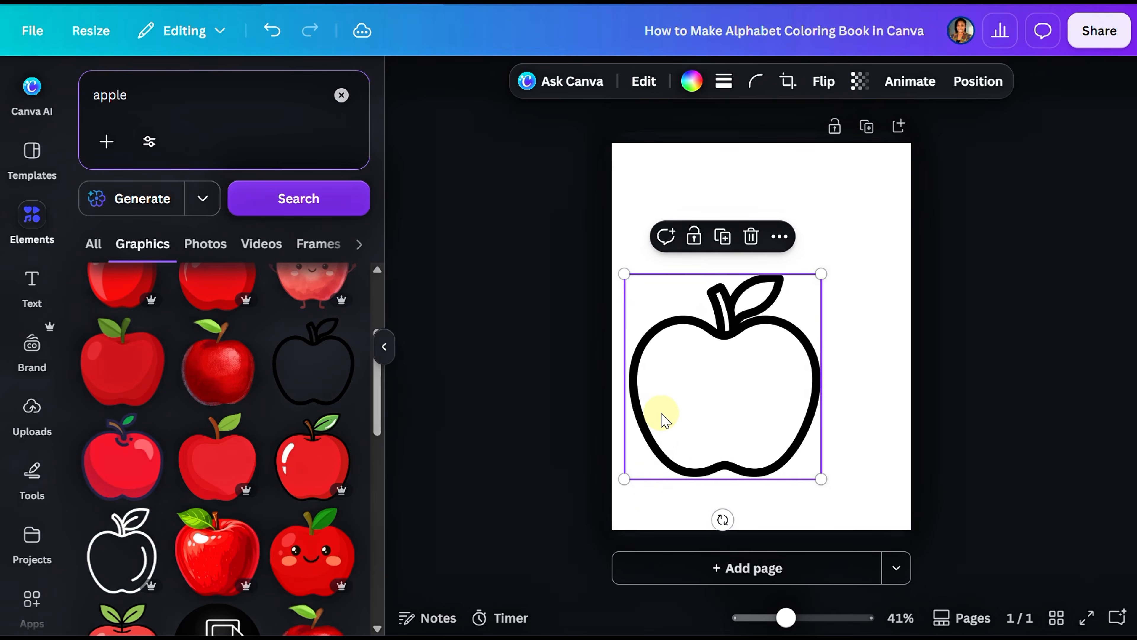
drag(666, 422, 738, 452)
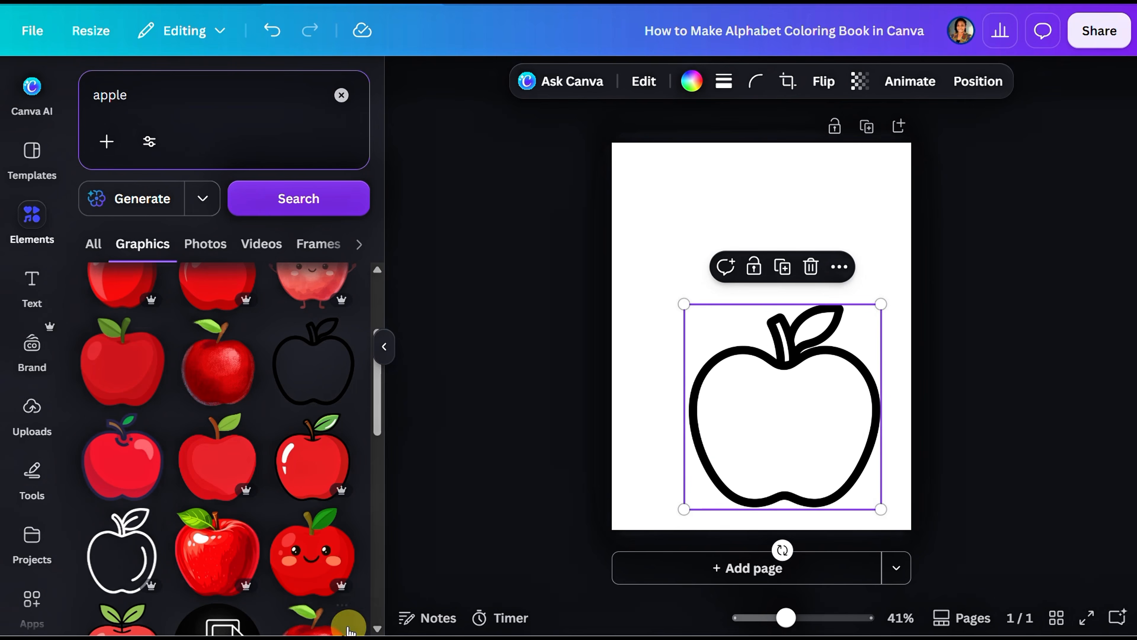
Step: Add the smiling red apple graphic at a small size and delete the extra large copy
click(312, 591)
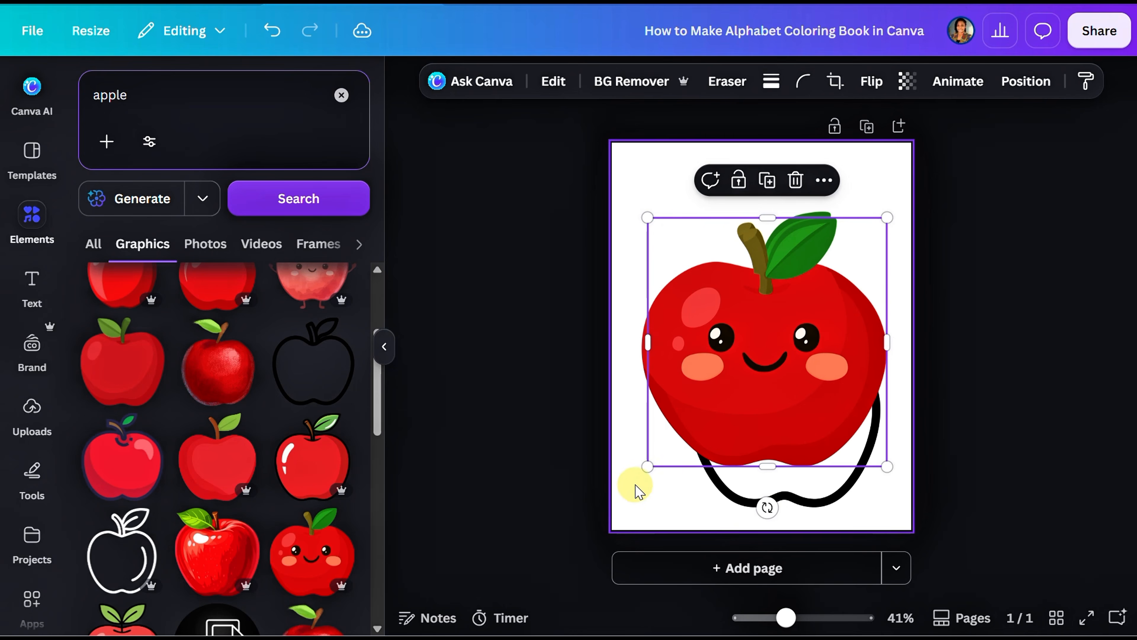
drag(647, 466, 789, 307)
click(710, 356)
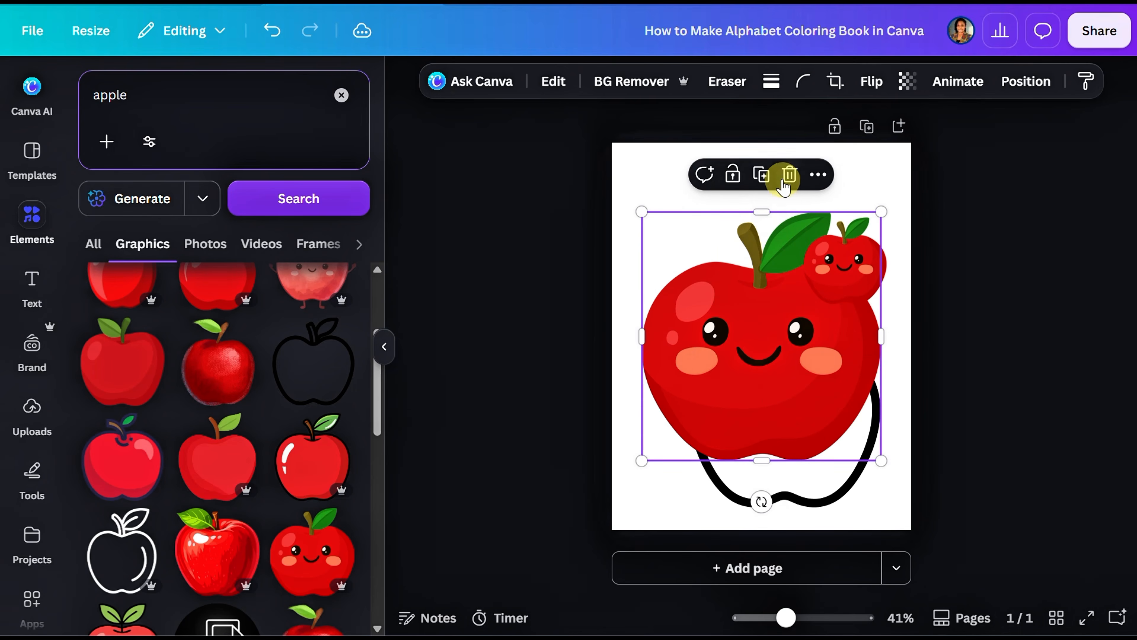
click(785, 183)
Step: Move the small red apple into the page's upper-right corner and nudge the outlined apple slightly toward the lower-right corner
click(830, 271)
drag(830, 271, 830, 224)
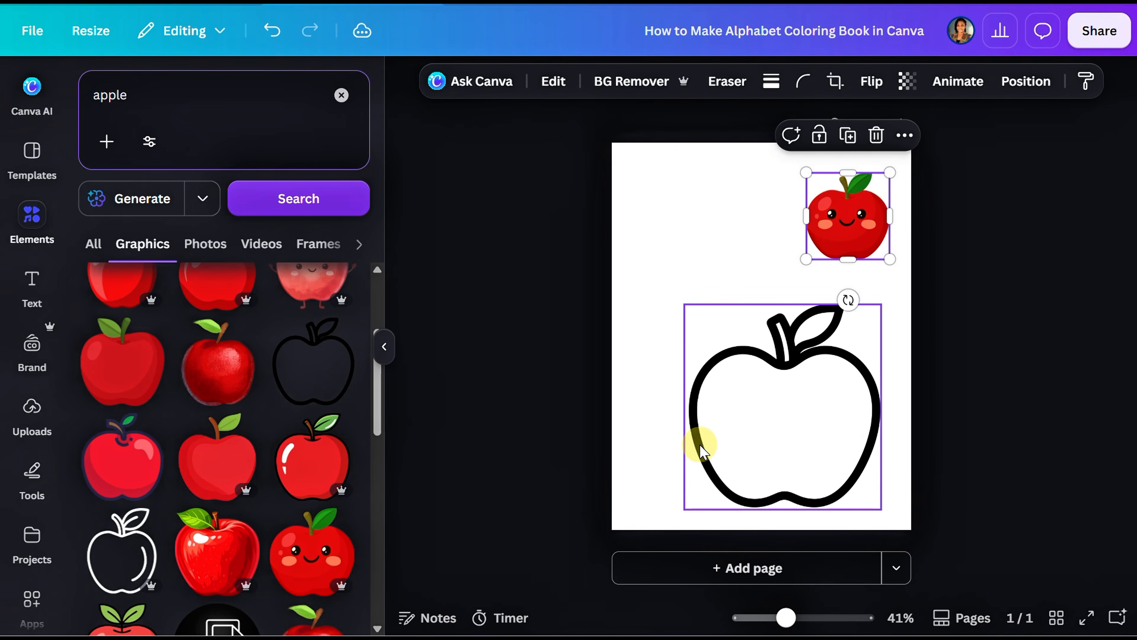
drag(701, 436, 712, 449)
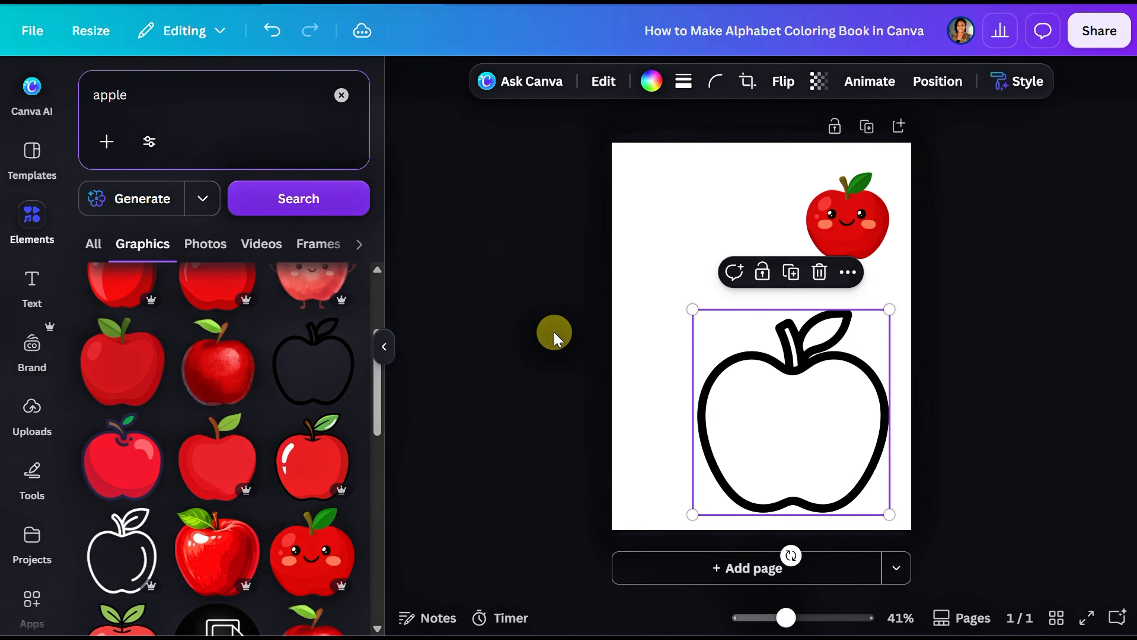
Step: Add a title text containing the letter "a" and switch it to uppercase
click(32, 279)
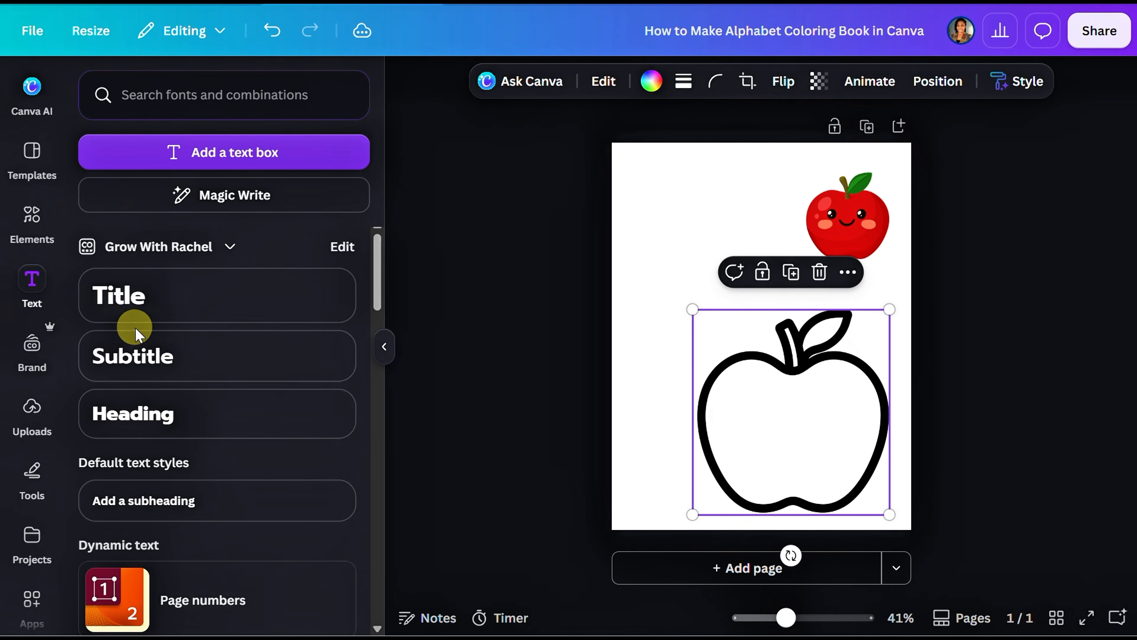
click(164, 299)
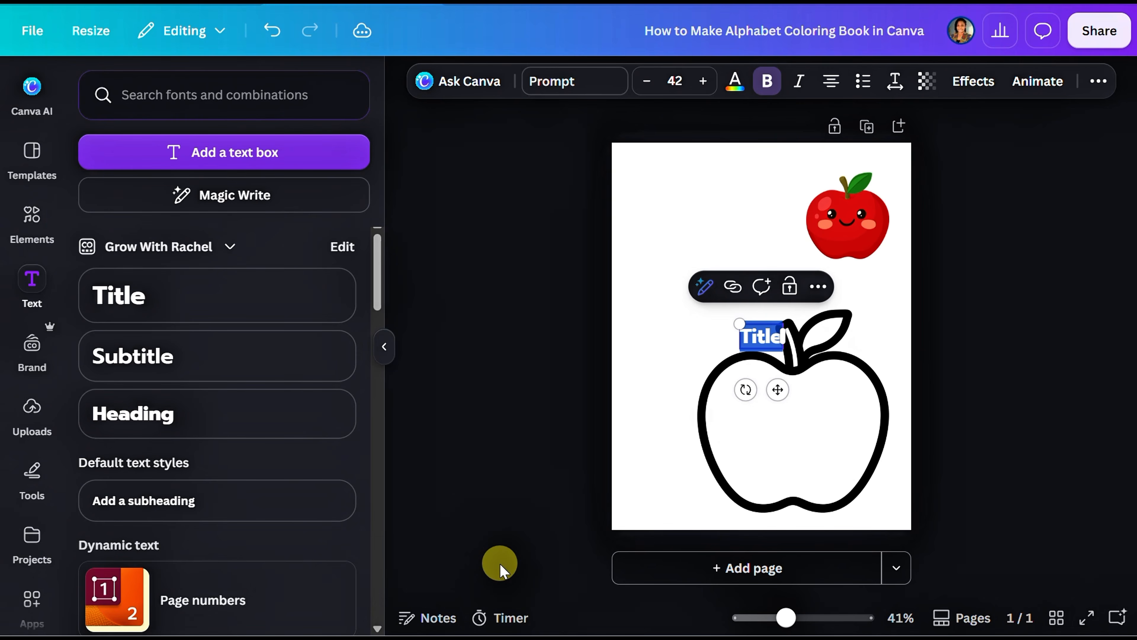
text(a)
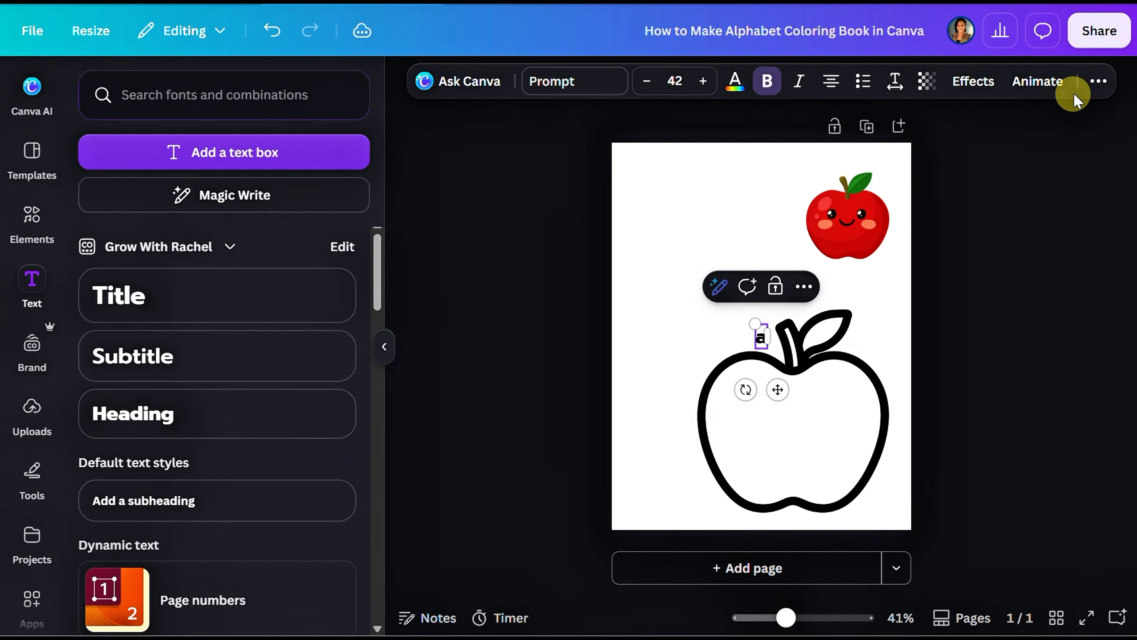
click(1098, 81)
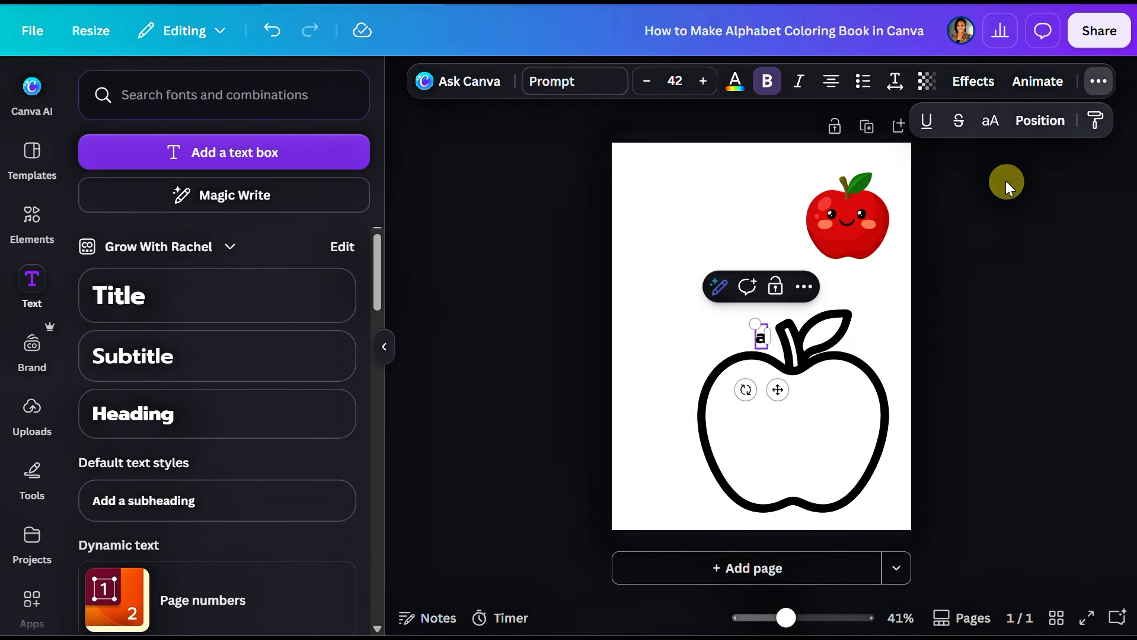
click(991, 120)
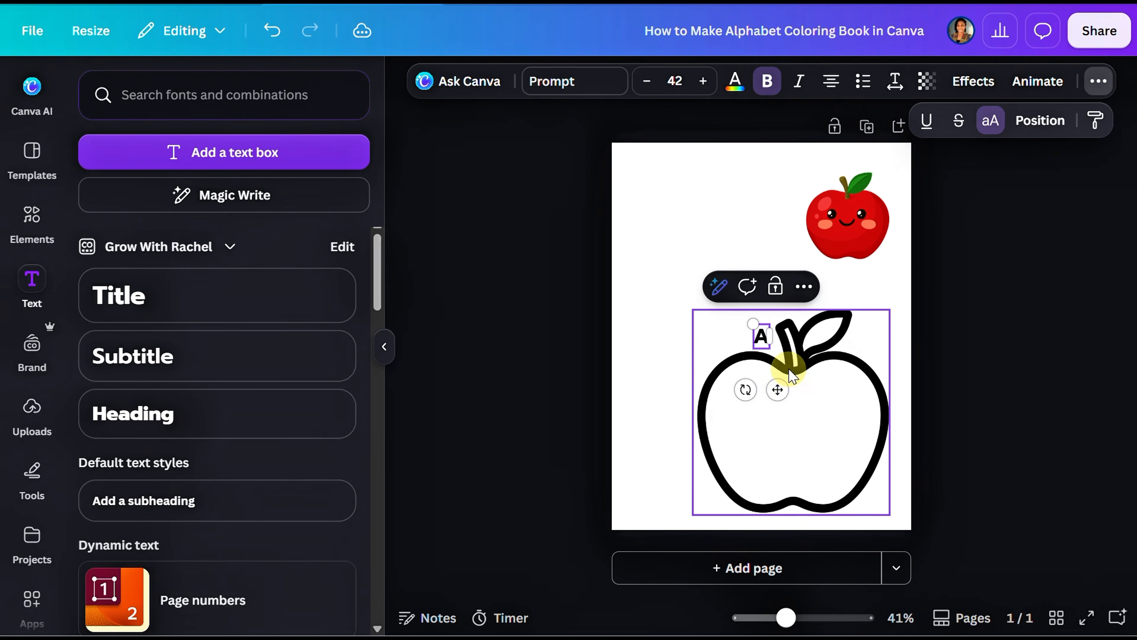
click(673, 282)
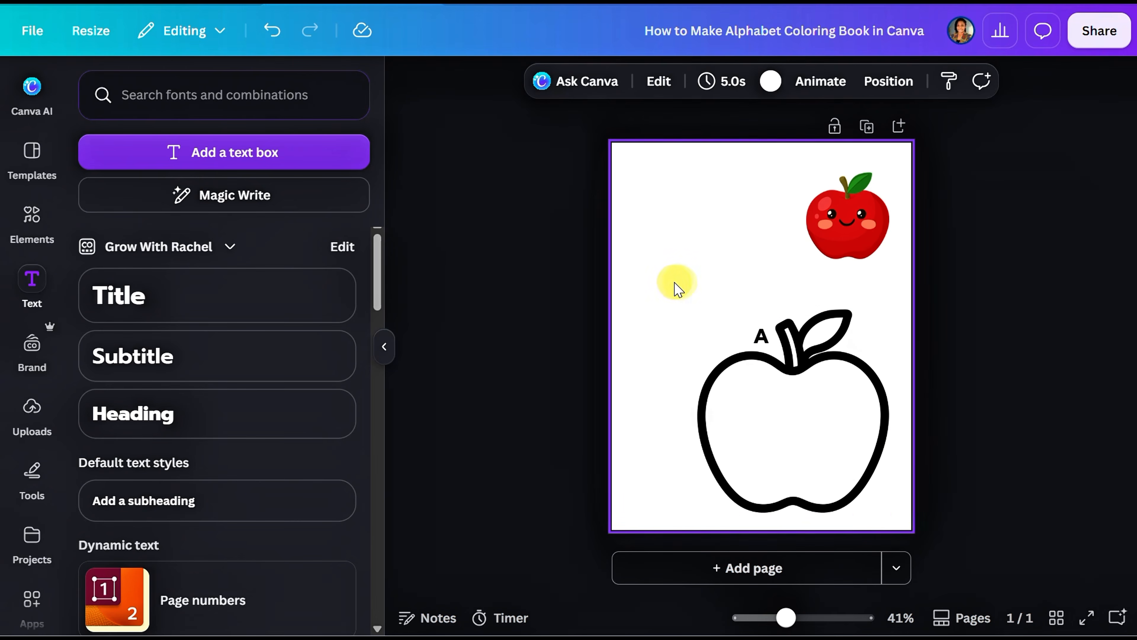
Step: Set the letter A's font size to 350 and move it to the upper-left part of the page
click(763, 339)
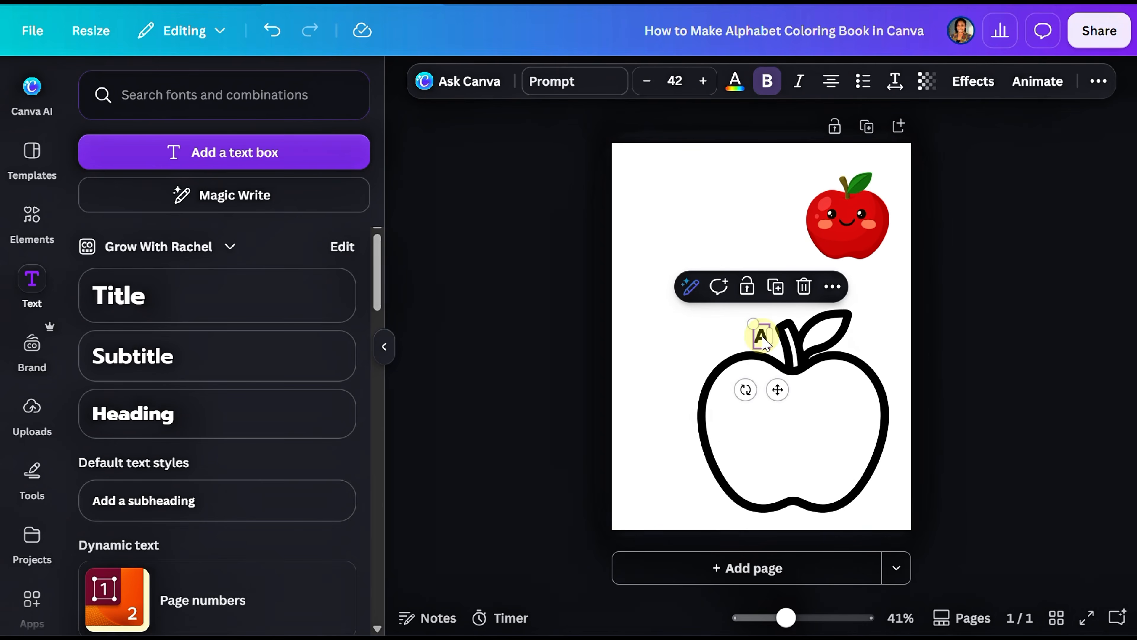
click(679, 86)
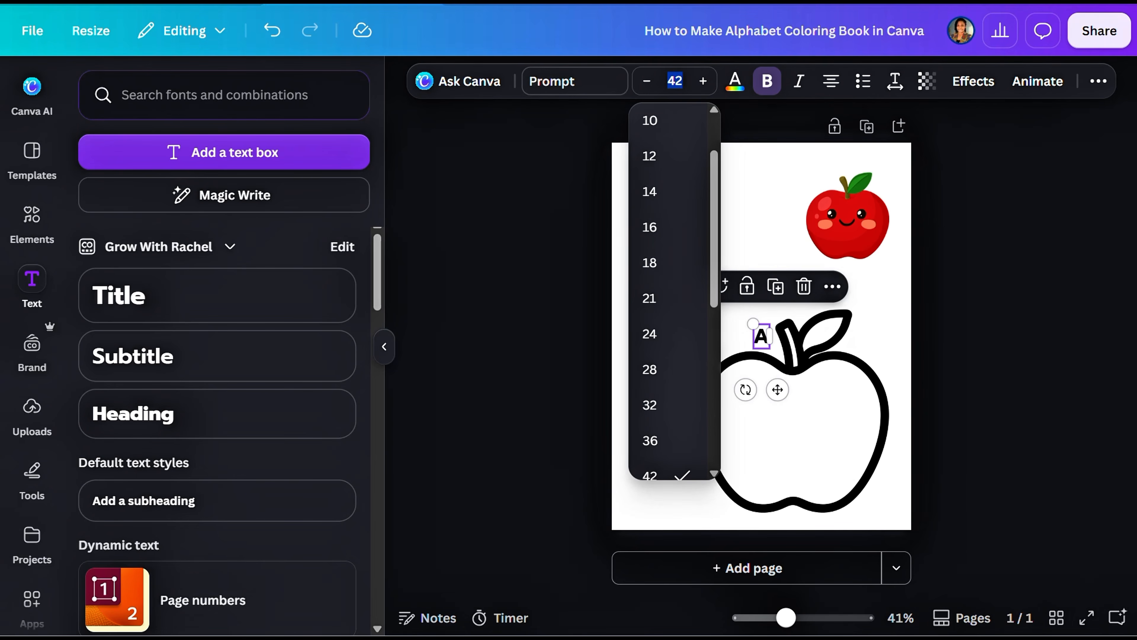
text(350)
key(Return)
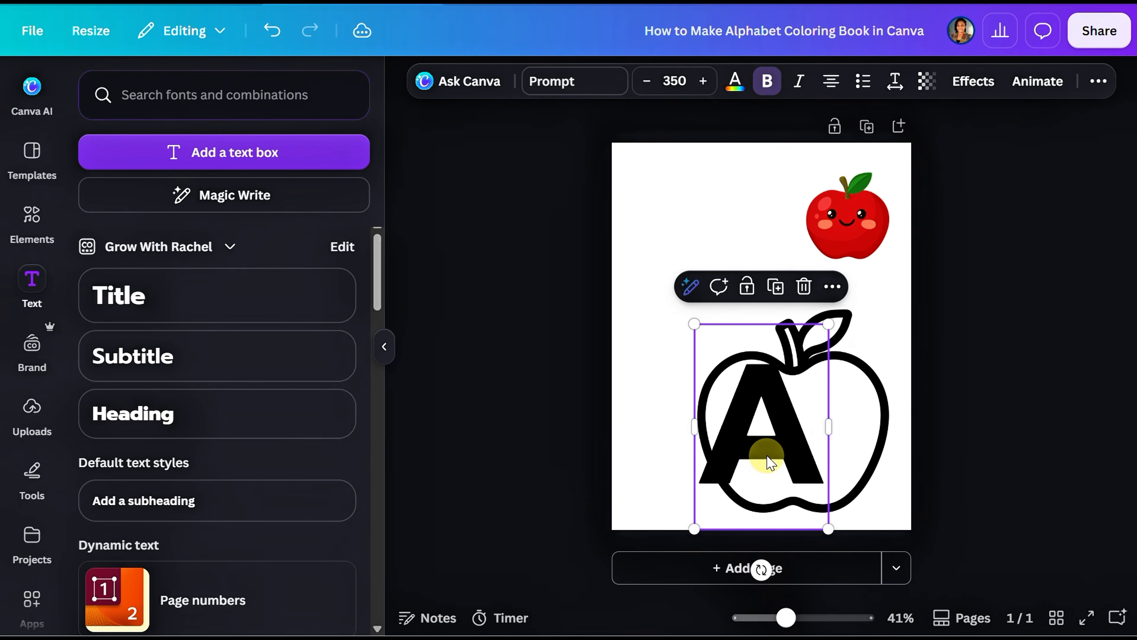
drag(766, 456, 698, 280)
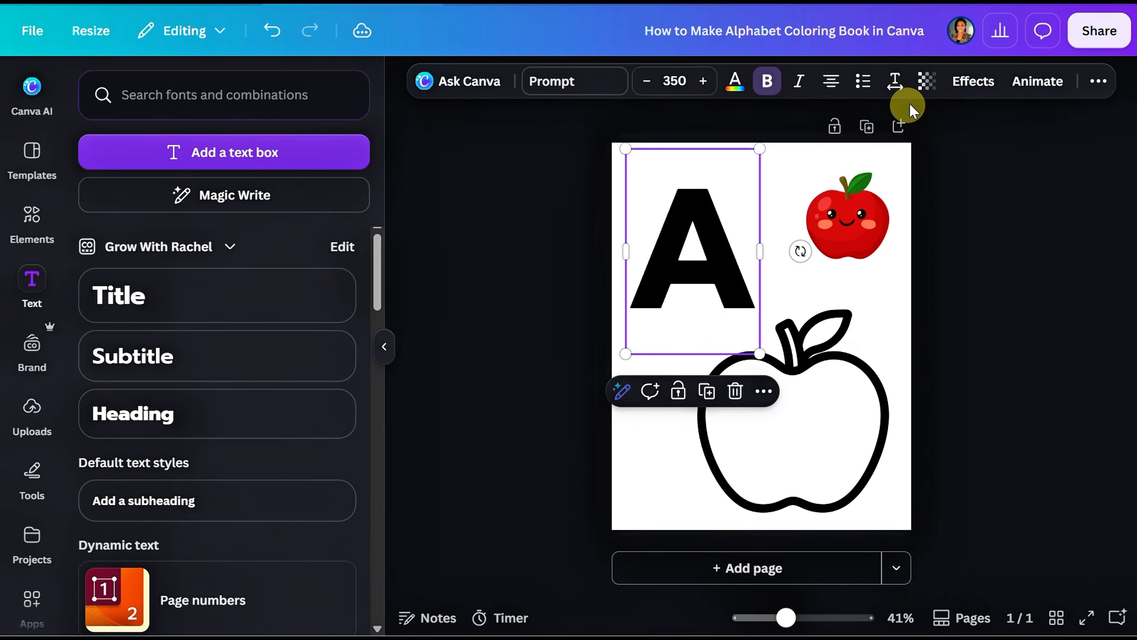
Step: Apply the Hollow effect to the letter A with a thickness of 10
click(967, 81)
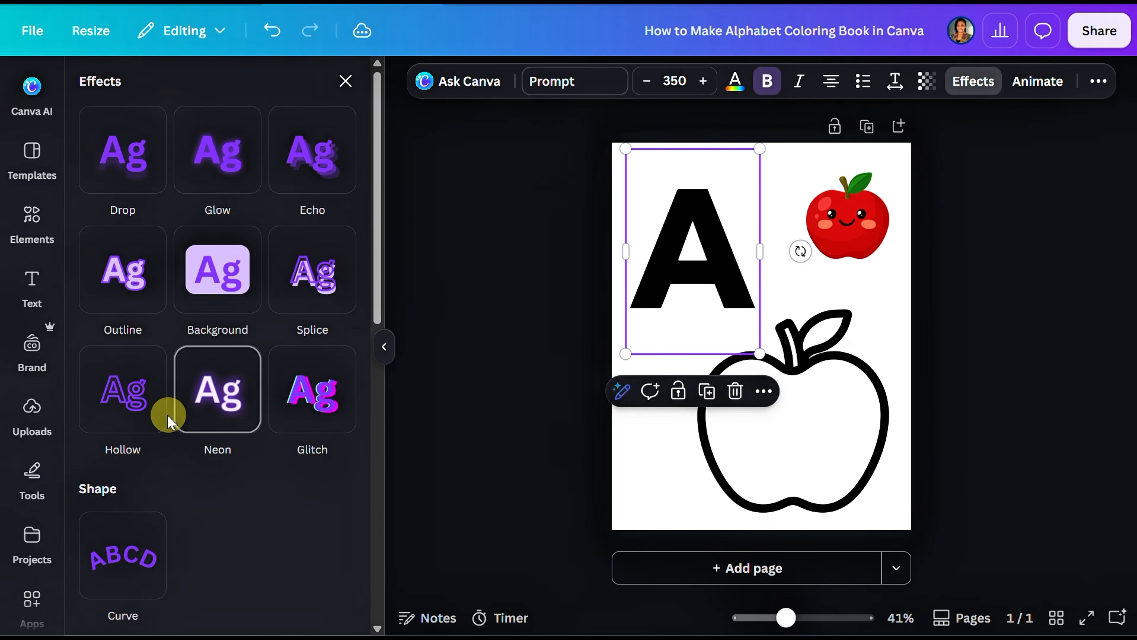
click(135, 418)
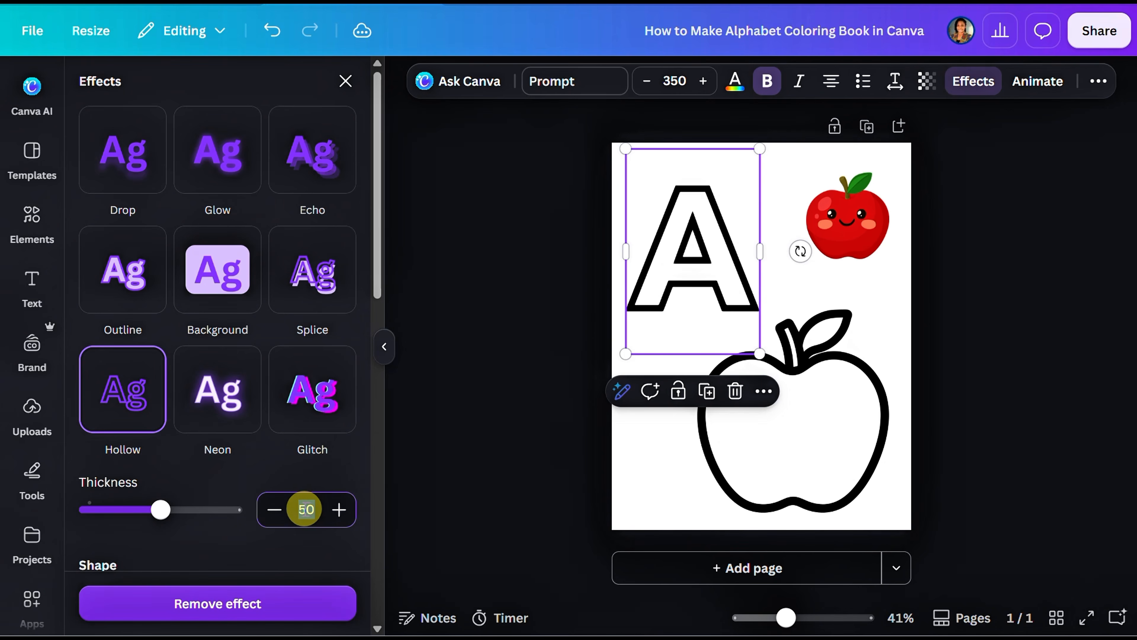
text(0)
key(Return)
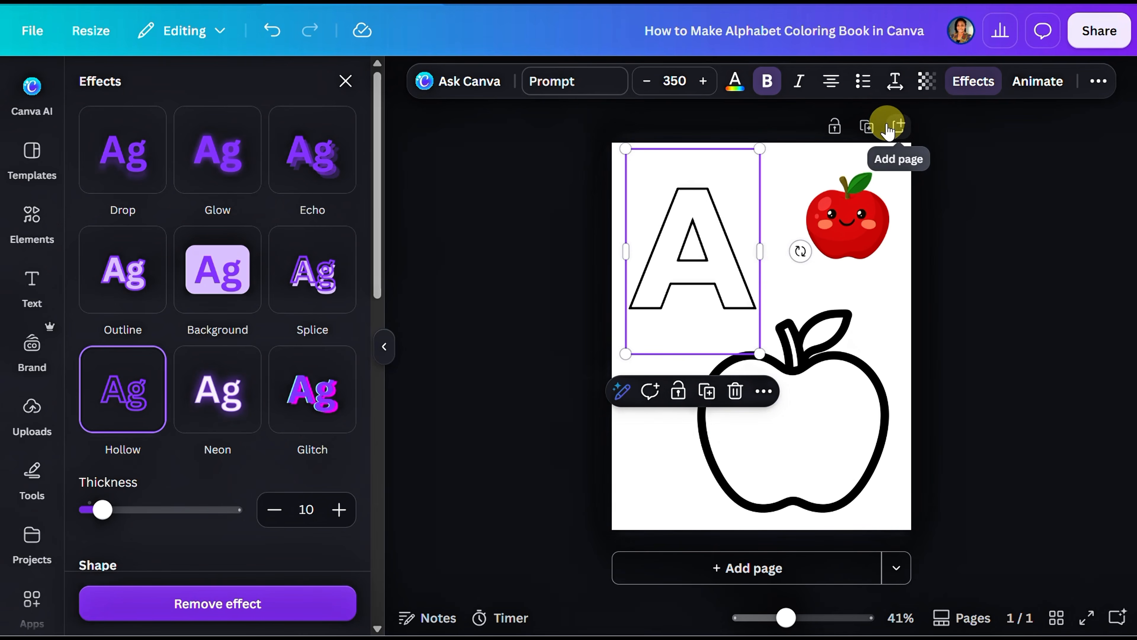
Step: Add a new blank page after the letter A page
click(899, 127)
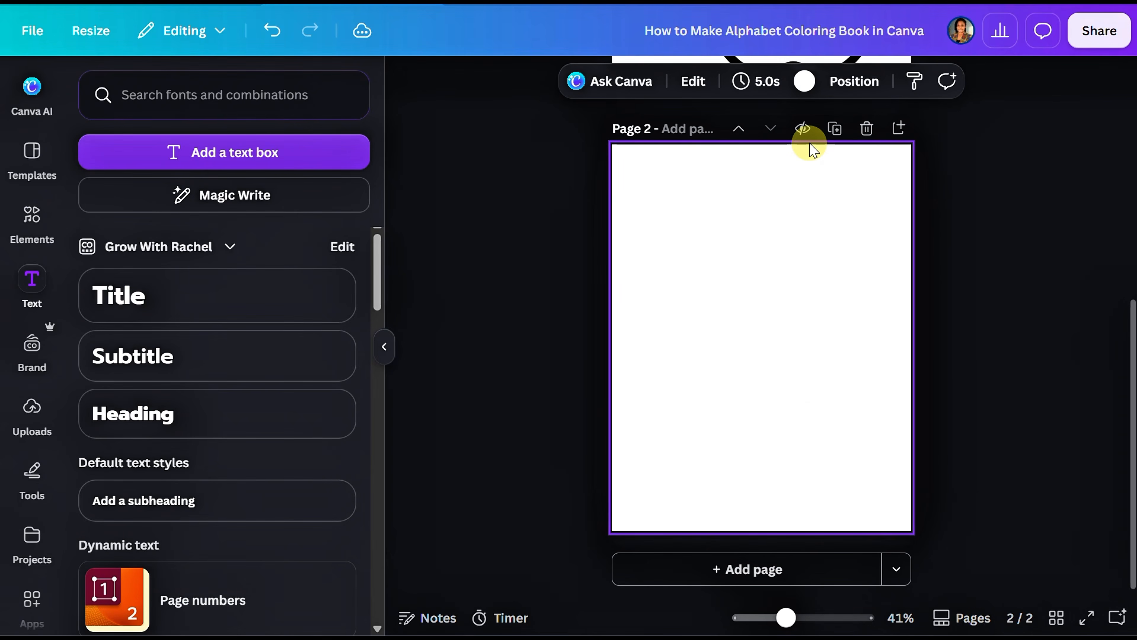
Step: Move the new blank page ahead of the letter A page and duplicate the letter A page
click(738, 129)
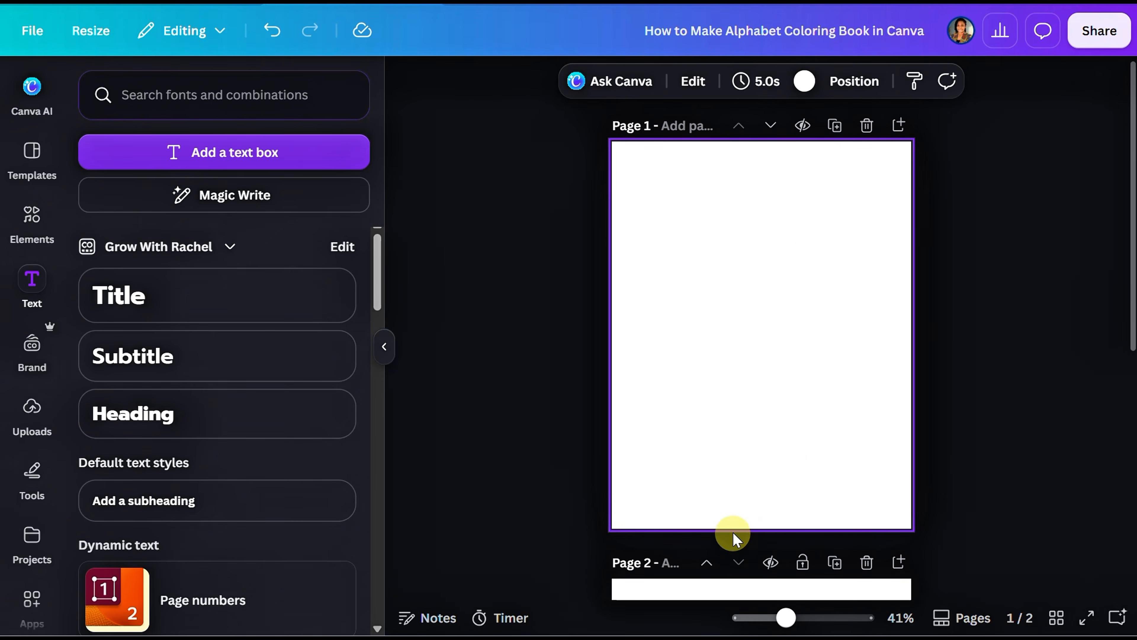
scroll(731, 533, down, 10)
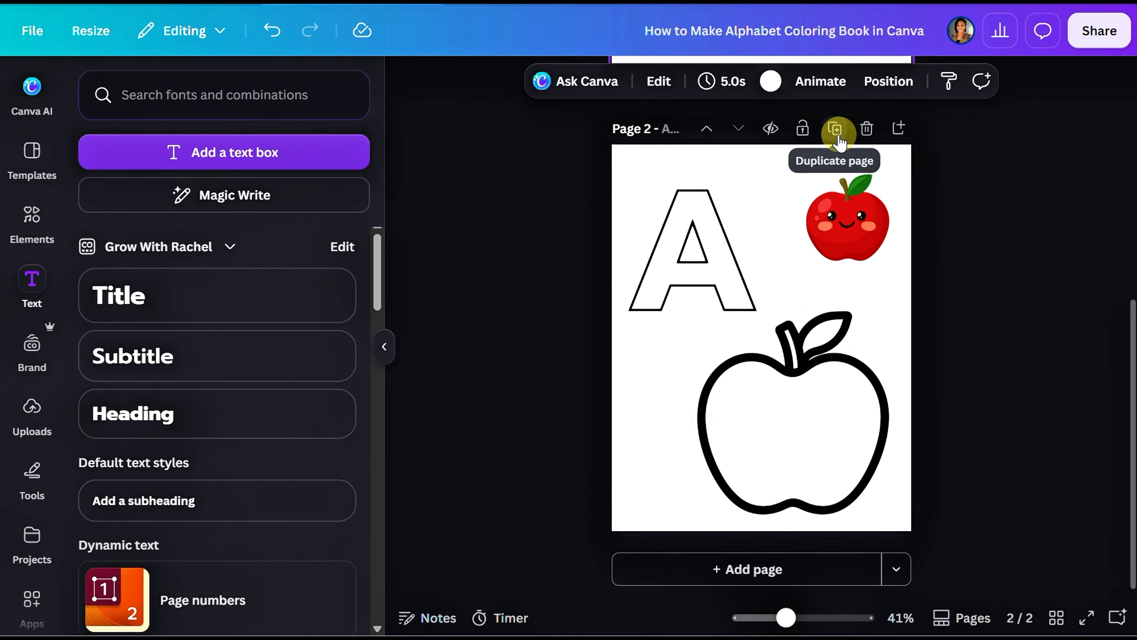
click(835, 130)
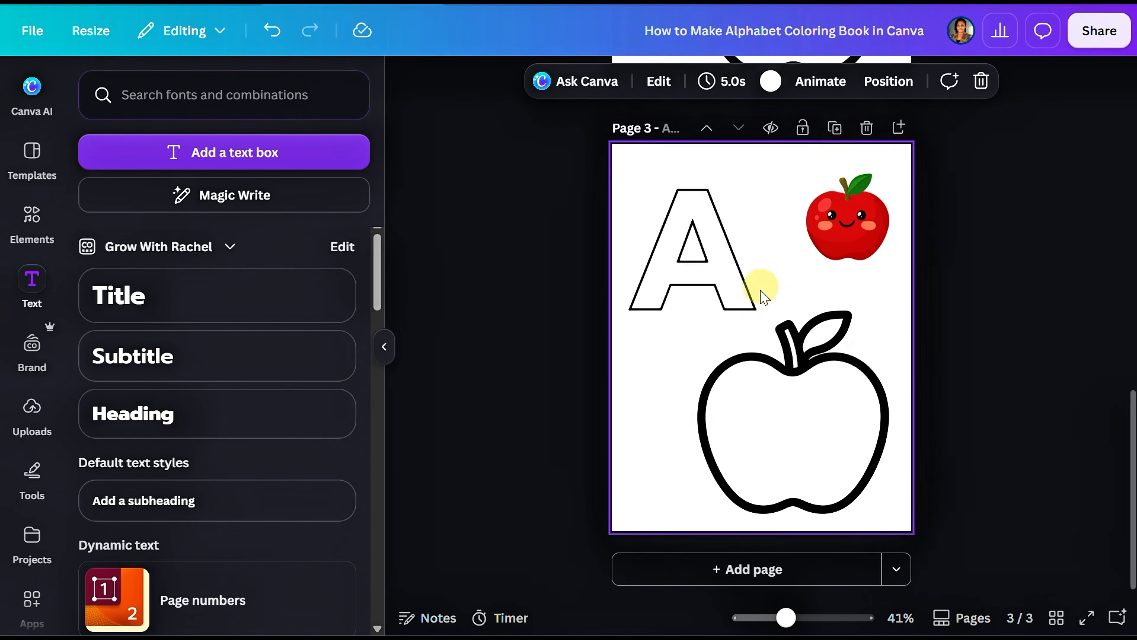
Step: Replace the hollow letter A on the duplicated page with "B"
click(685, 298)
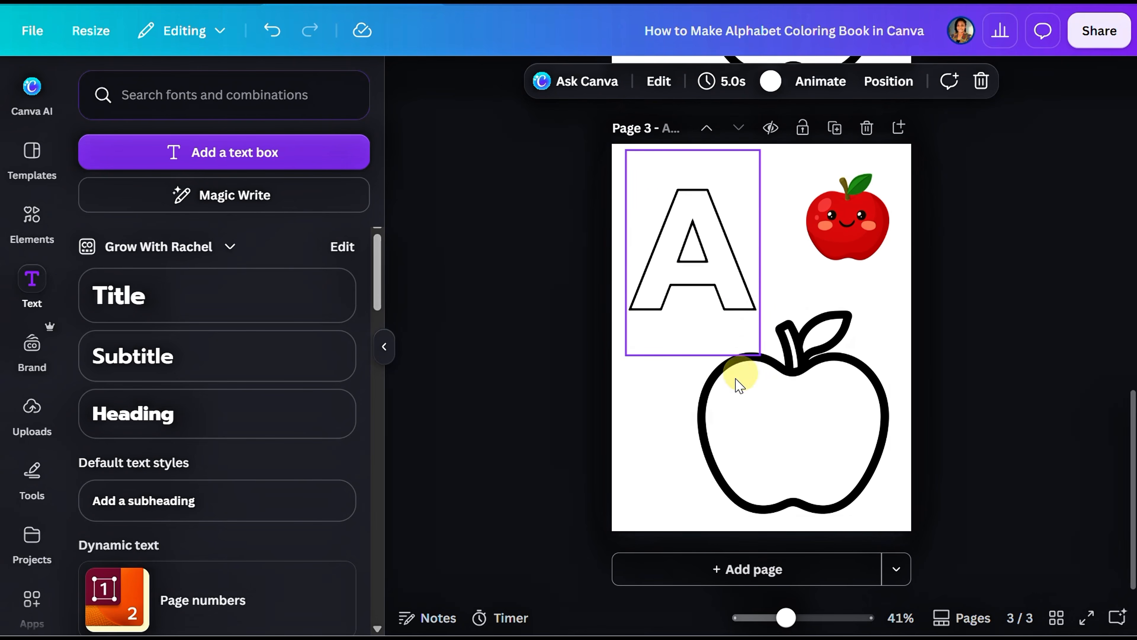
click(680, 271)
double_click(675, 266)
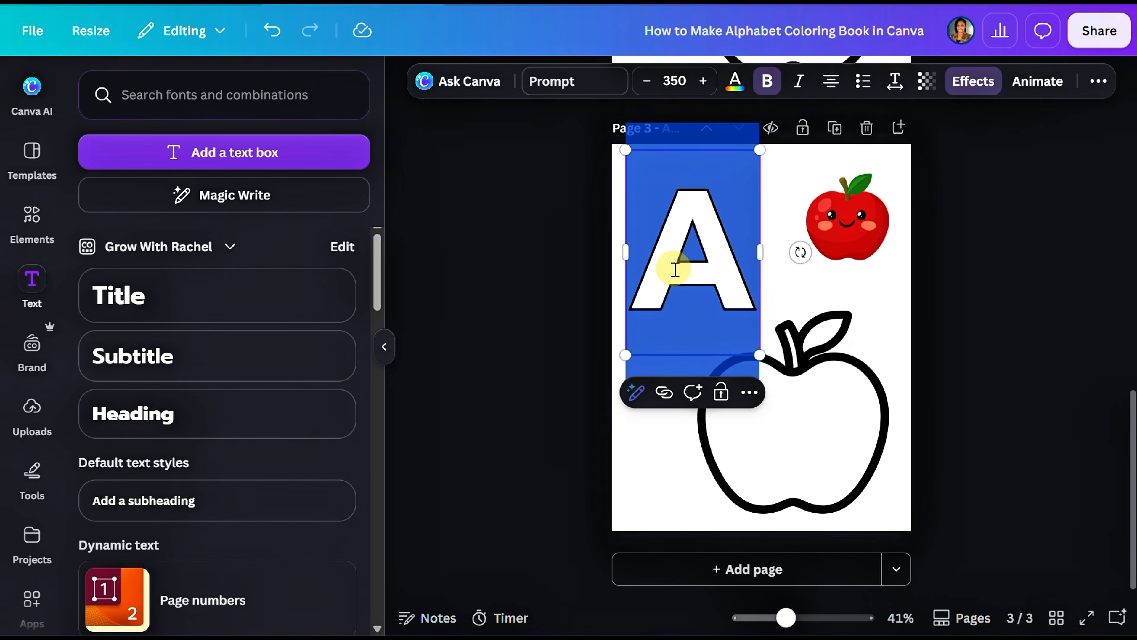
text(B)
key(Escape)
key(Escape)
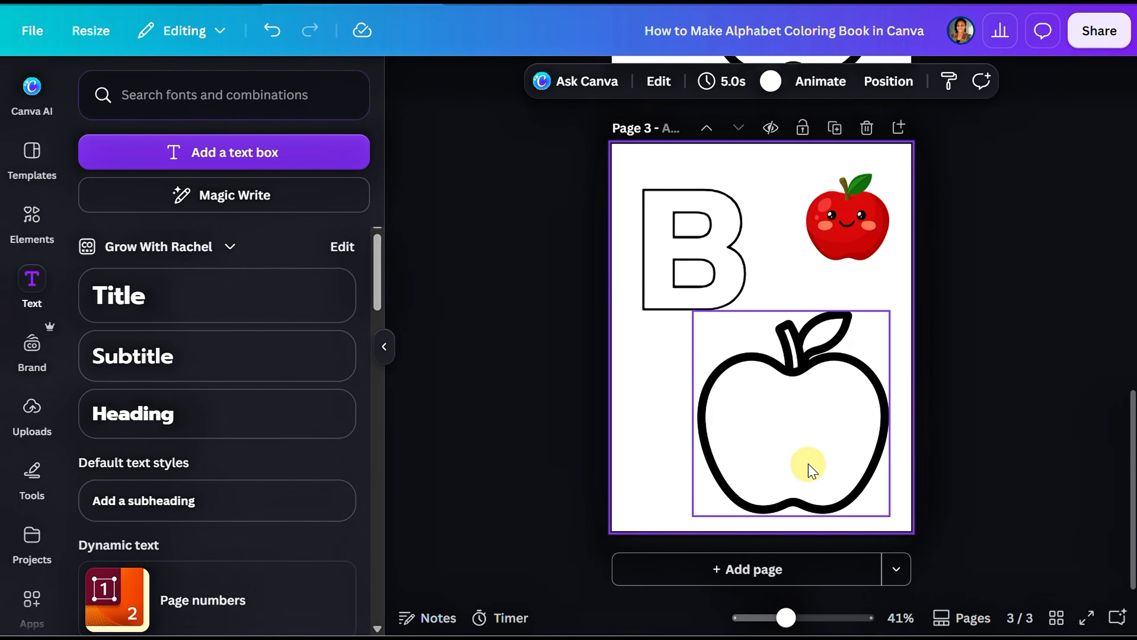
Step: Delete the outline apple and the red apple from the letter B page
click(770, 447)
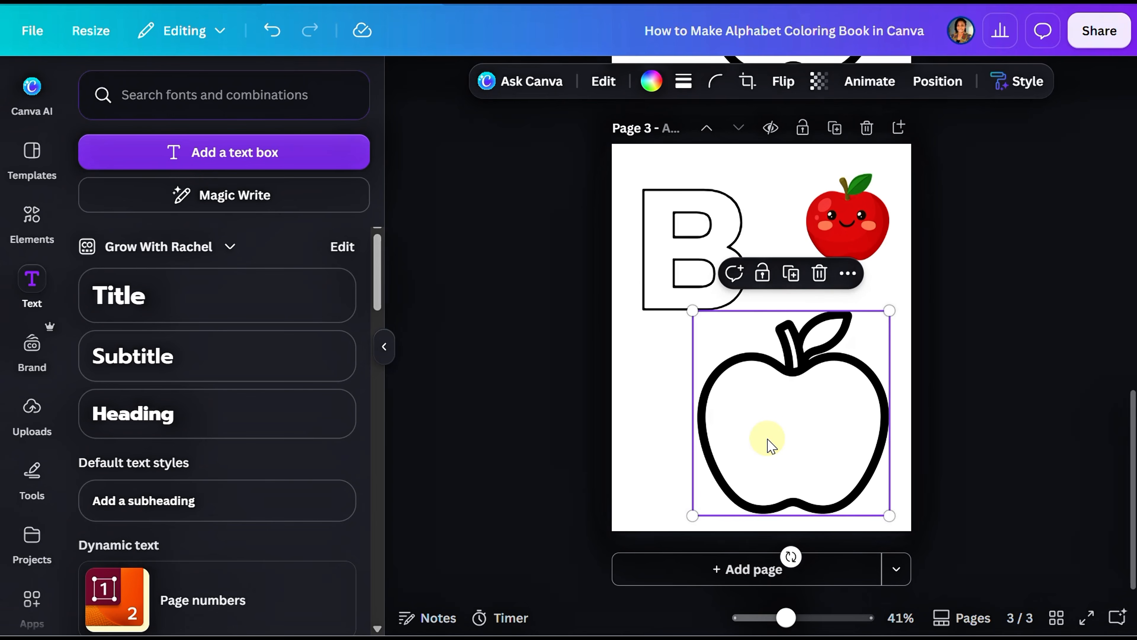
click(819, 272)
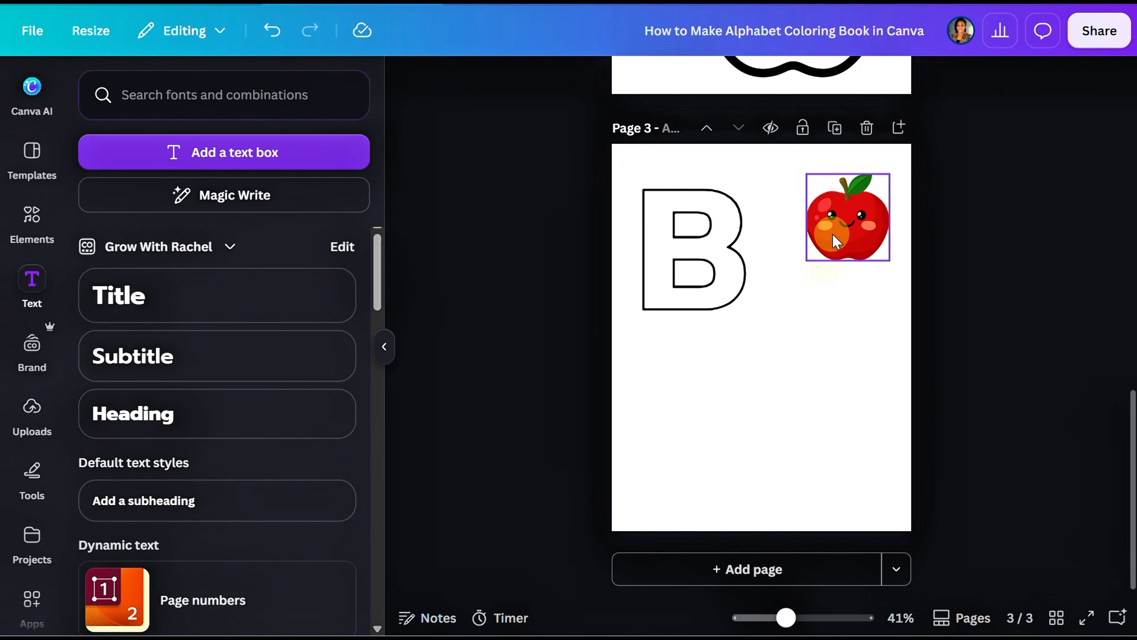
click(837, 242)
click(874, 136)
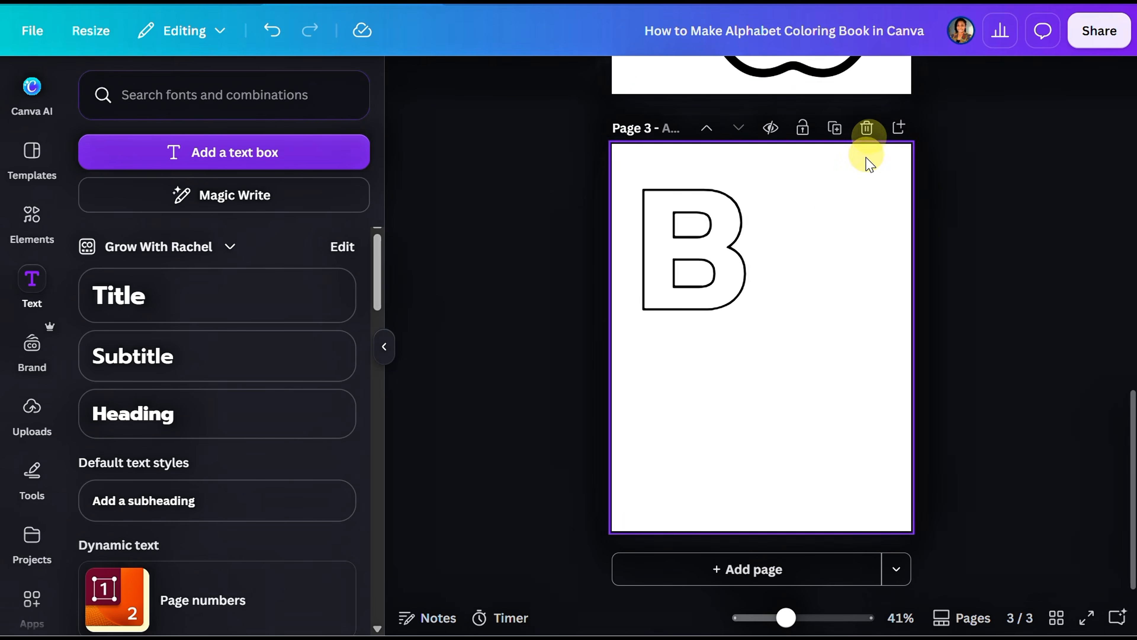
Step: Replace the apple search in the element library with "illustration bird" and limit the results to graphics
click(19, 220)
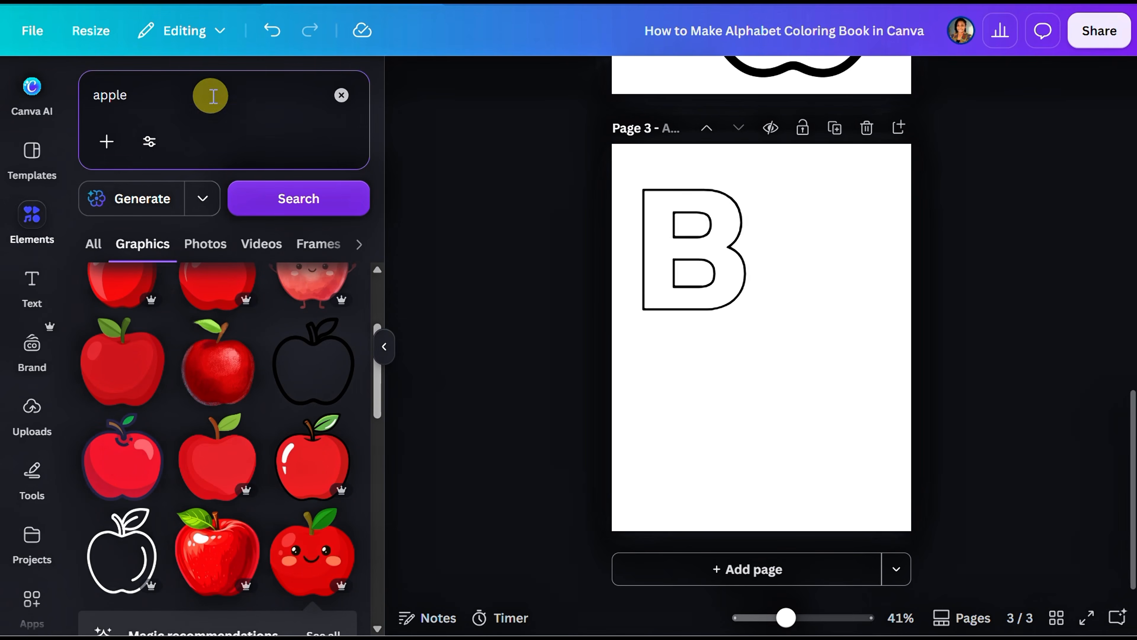
click(343, 96)
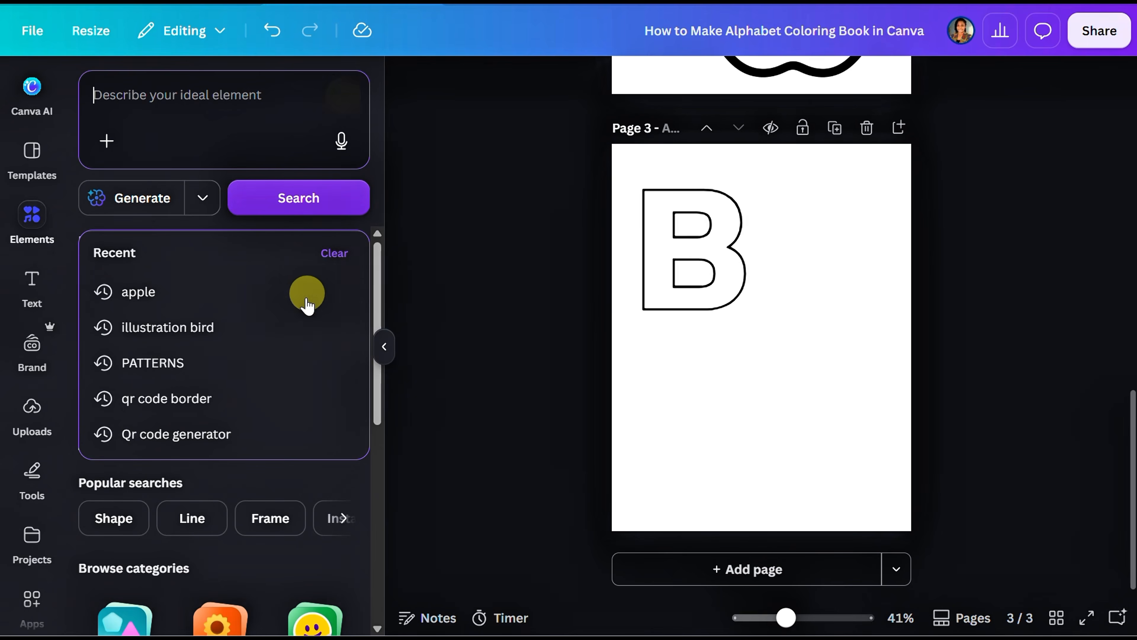
click(226, 326)
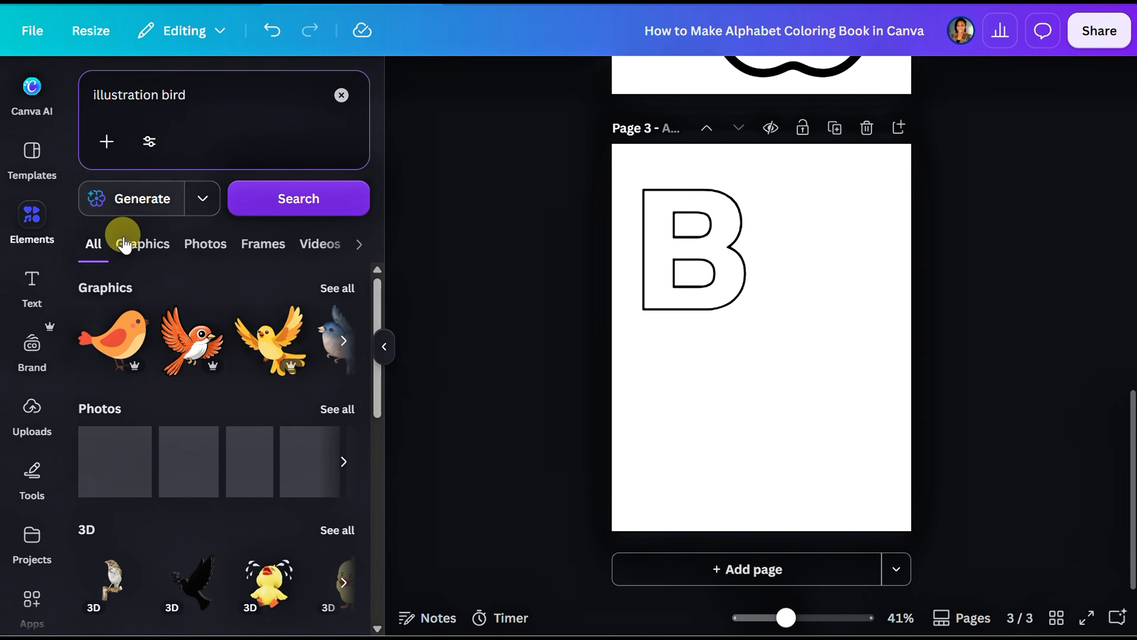
click(130, 247)
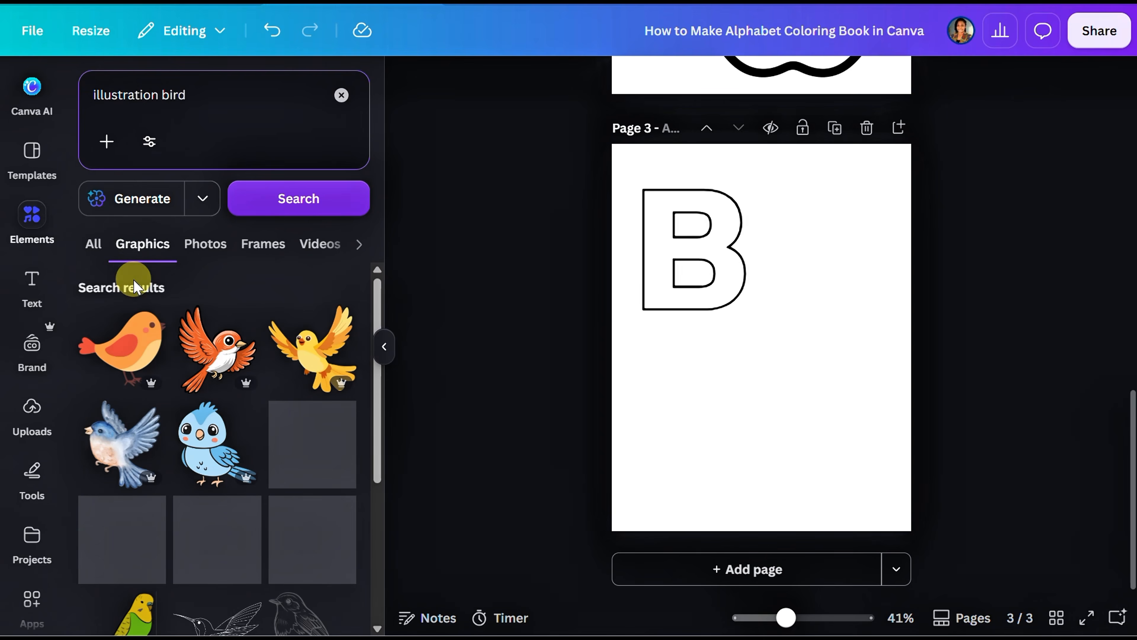
Step: Add the line-art standing bird to the letter B page, enlarge it and place it in the lower part of the page
scroll(179, 448, down, 5)
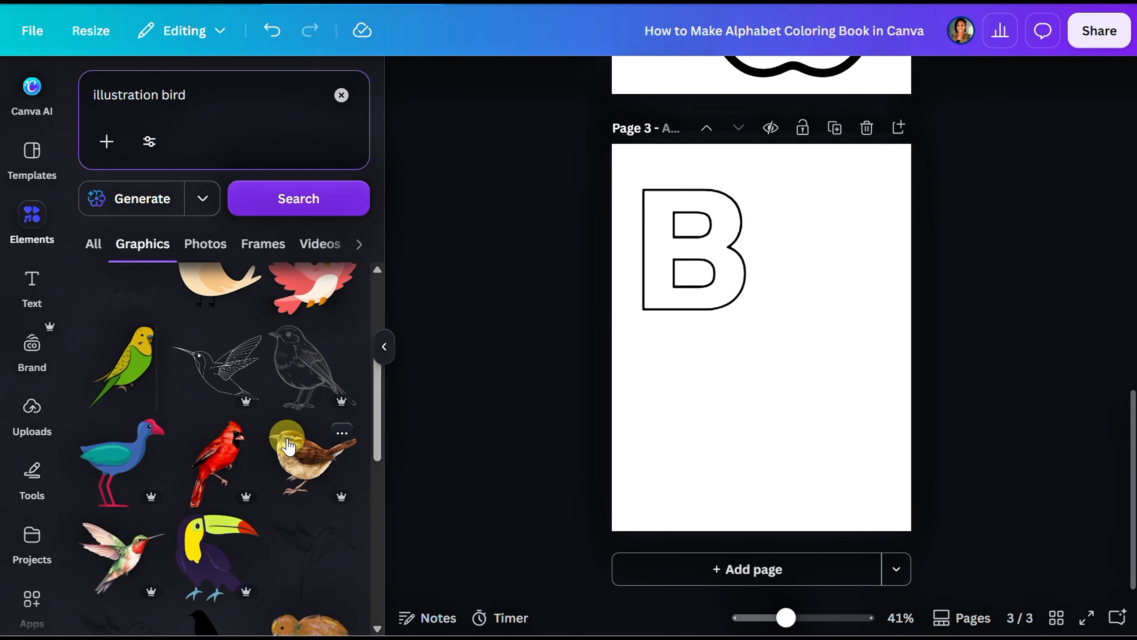
click(296, 378)
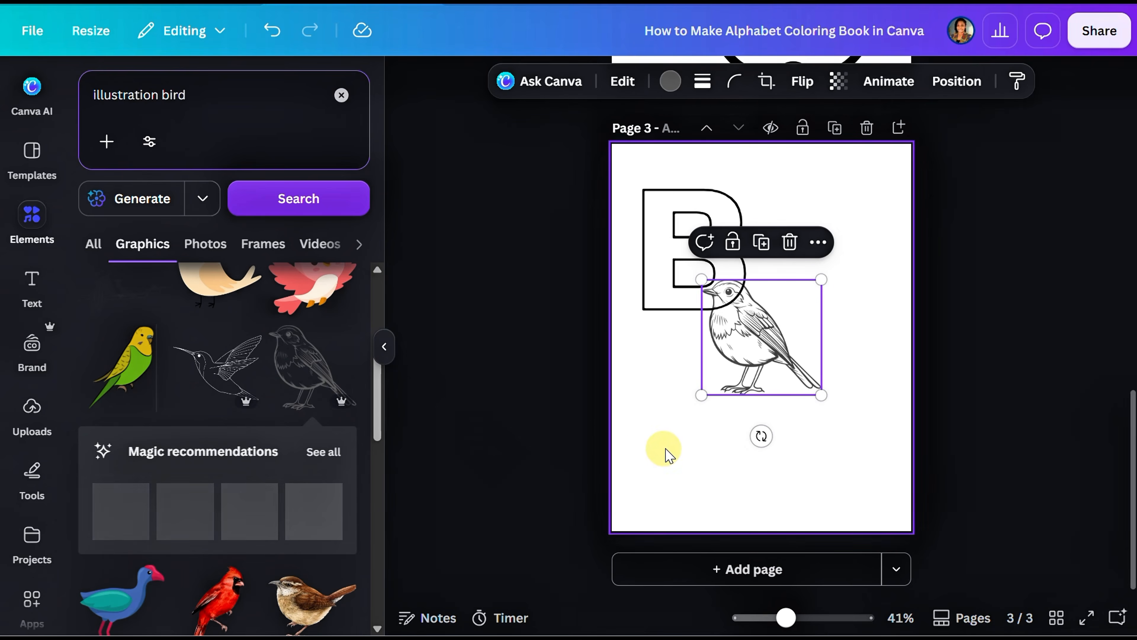
drag(701, 392, 612, 482)
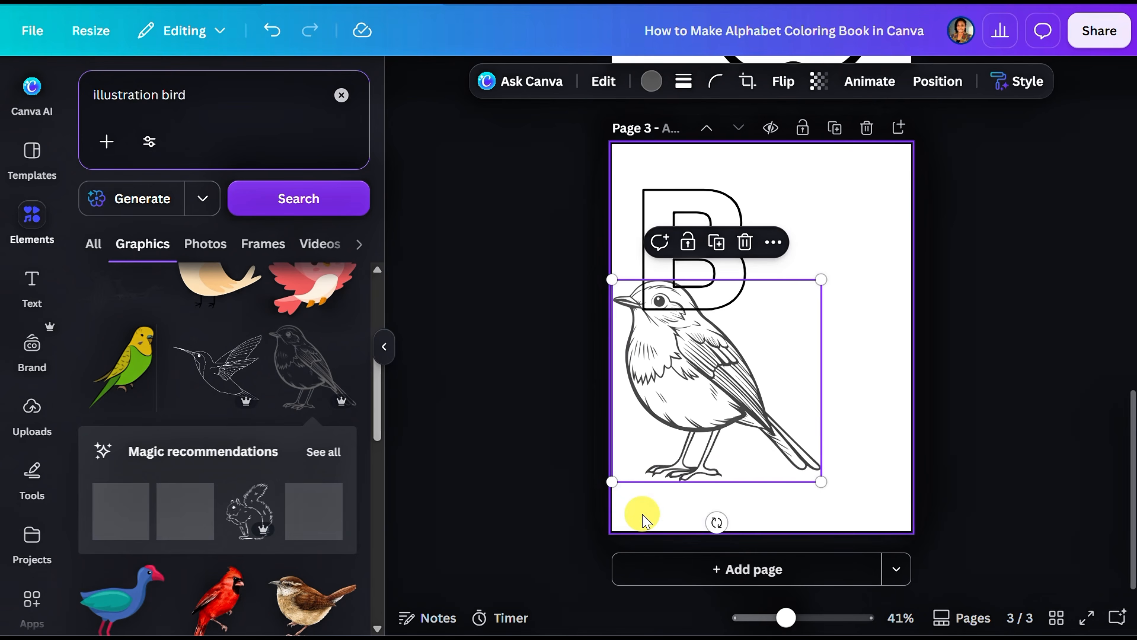
drag(703, 425, 748, 459)
Step: Add the realistic brown bird graphic and place it beside the letter B in the upper-right part of the page
click(295, 609)
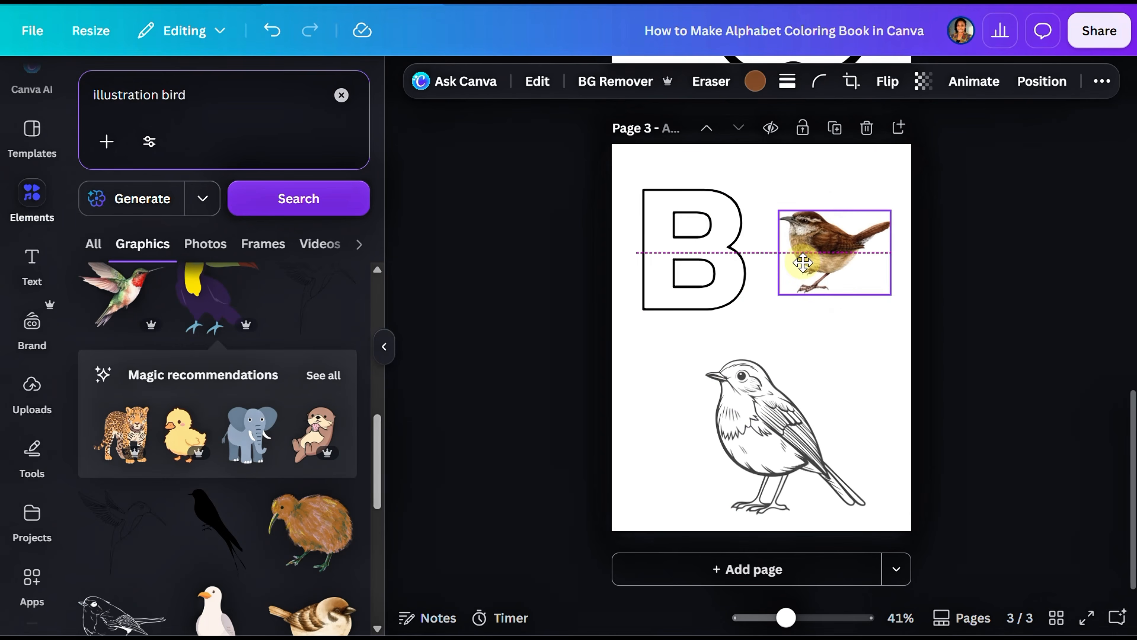
drag(806, 244, 819, 278)
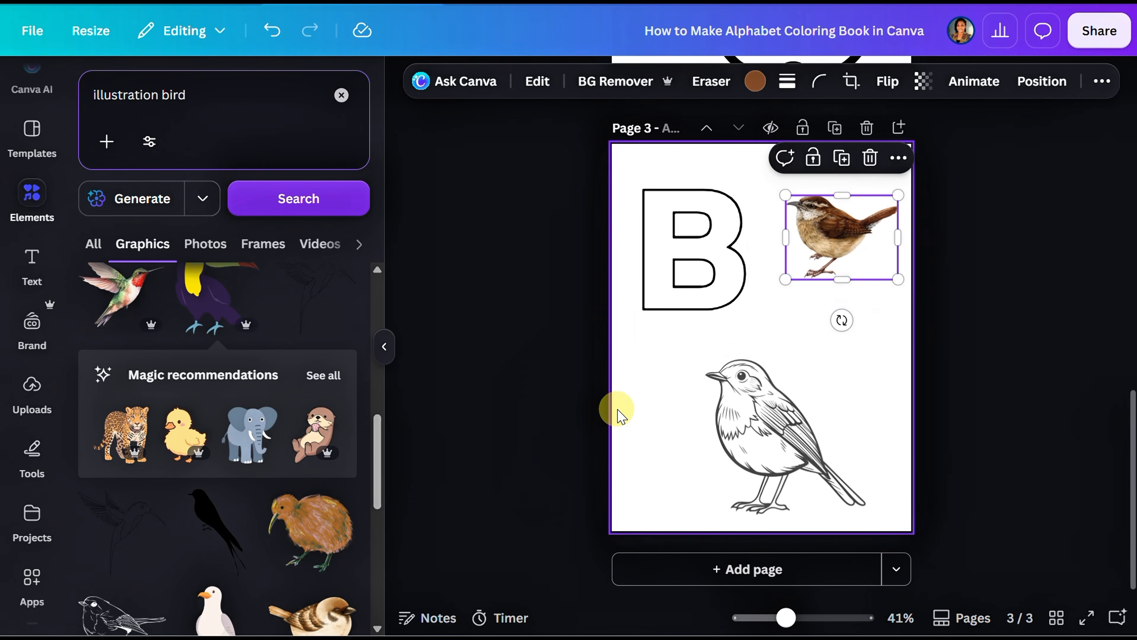
Step: Add a title text reading "Colouring Book" to the blank first page
scroll(620, 394, up, 10)
scroll(631, 322, up, 5)
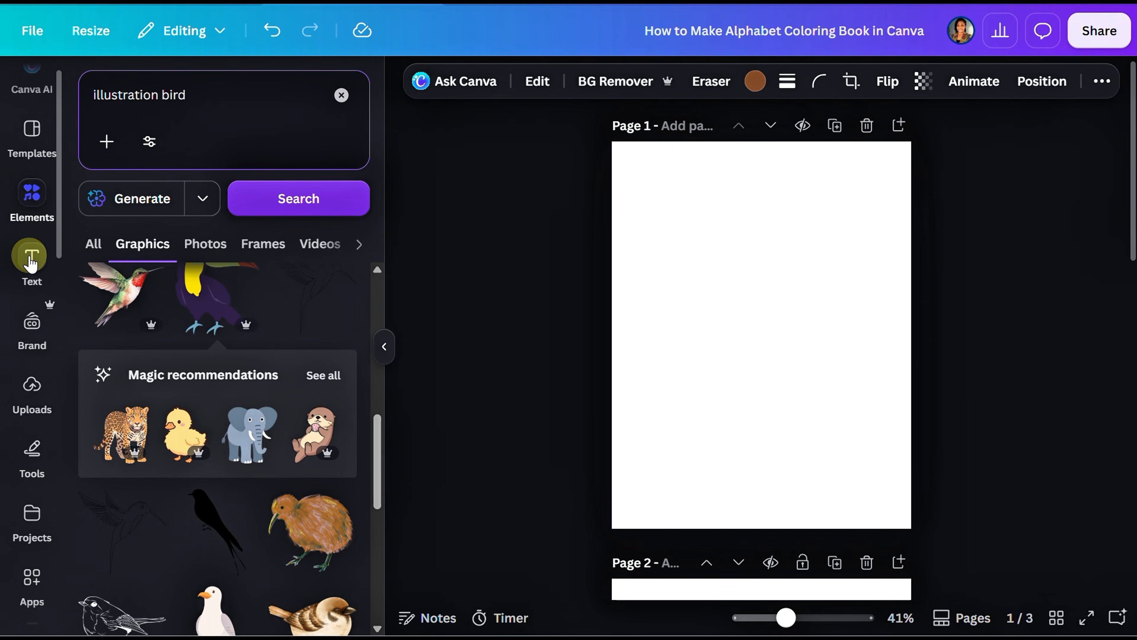
click(30, 263)
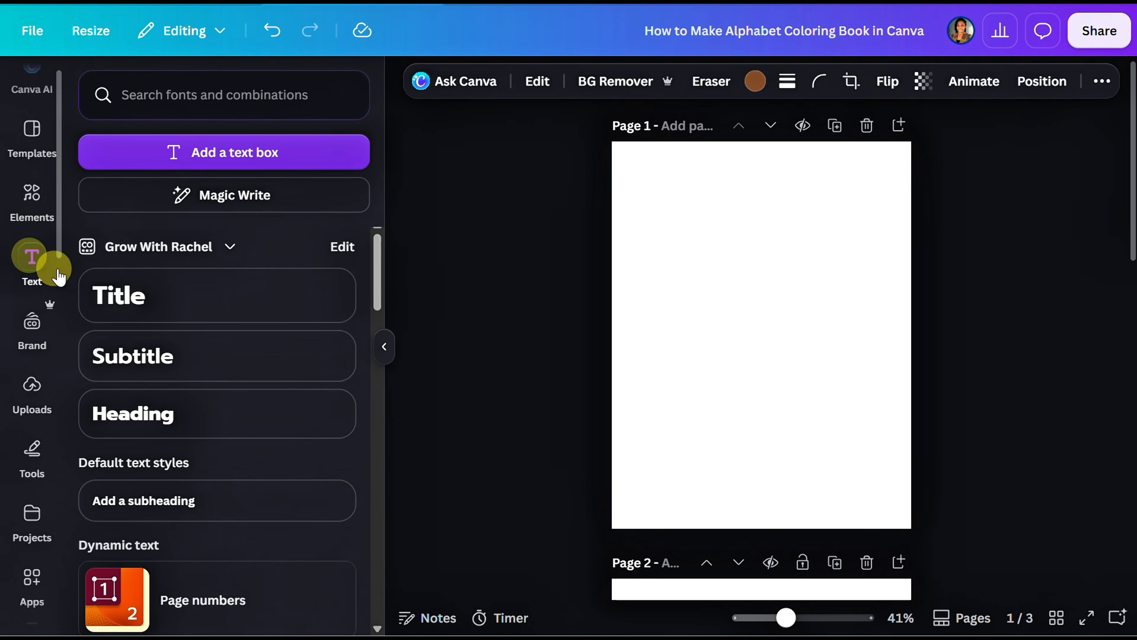
click(210, 298)
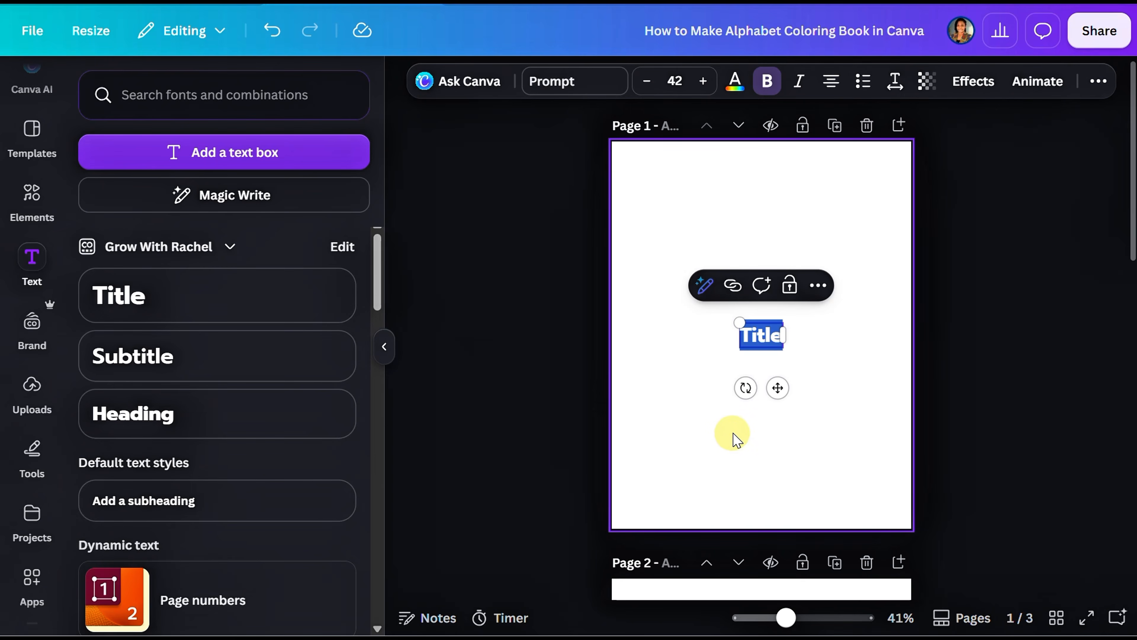
text(Colouring Book)
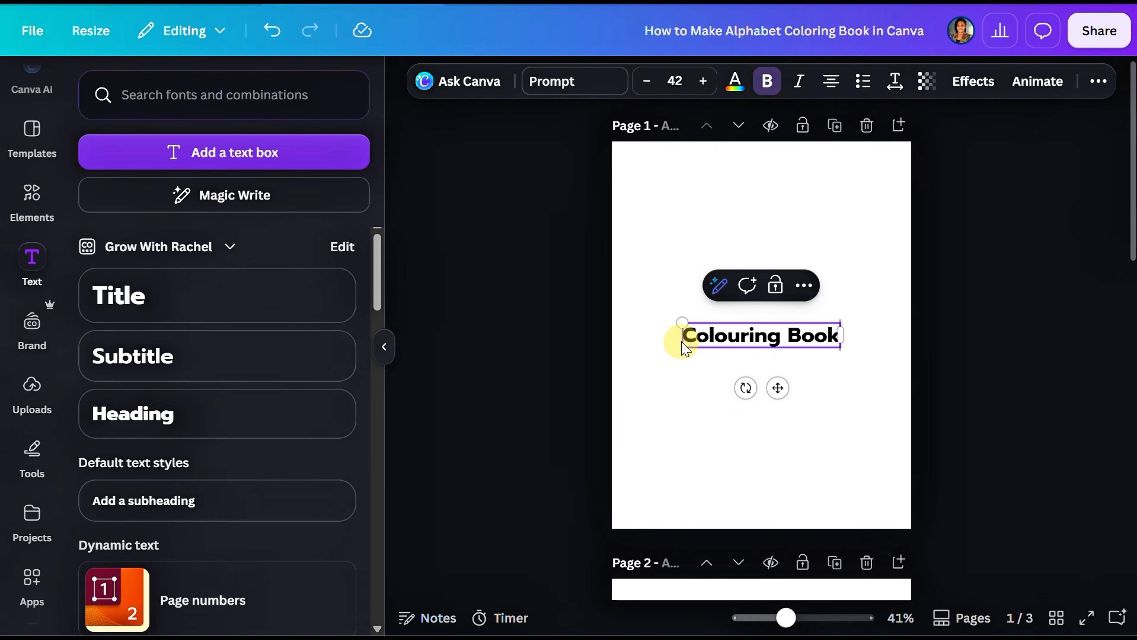
Step: Enlarge the "Colouring Book" title to font size 60.8, fit its text box and move it to the upper part of the page
drag(679, 323, 629, 265)
drag(630, 265, 616, 265)
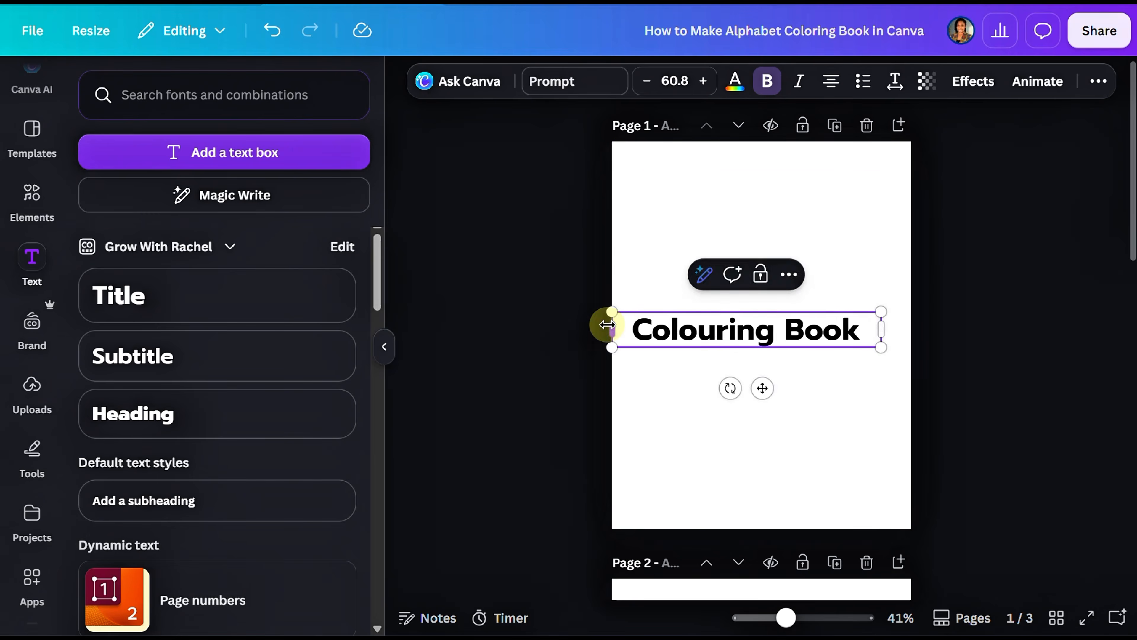
drag(608, 326, 639, 315)
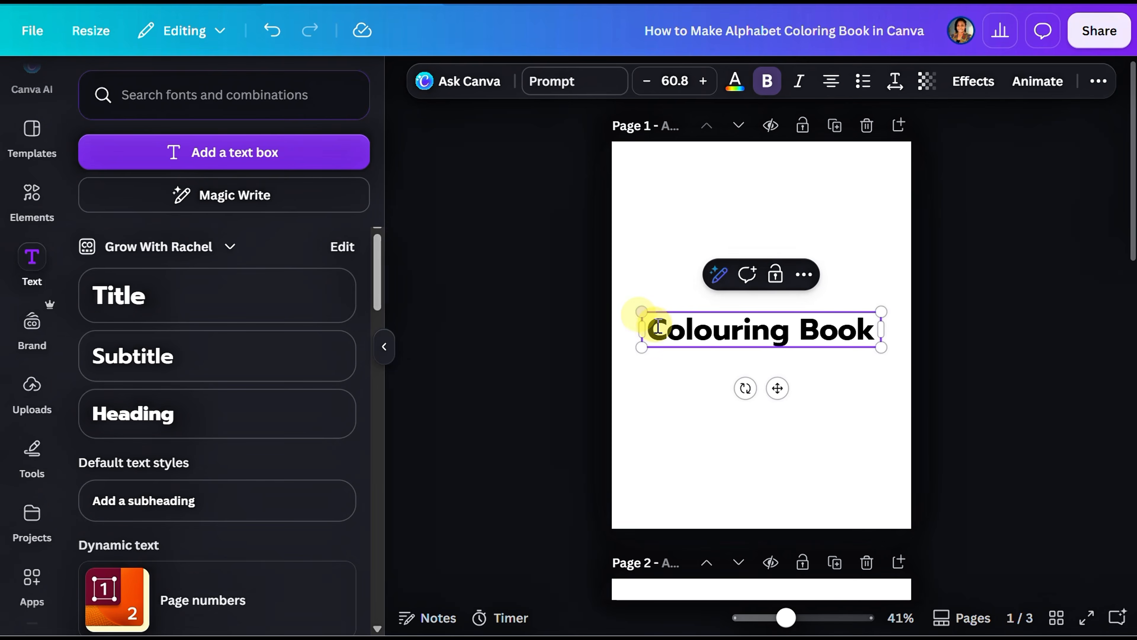
click(724, 395)
click(730, 330)
drag(731, 331, 730, 242)
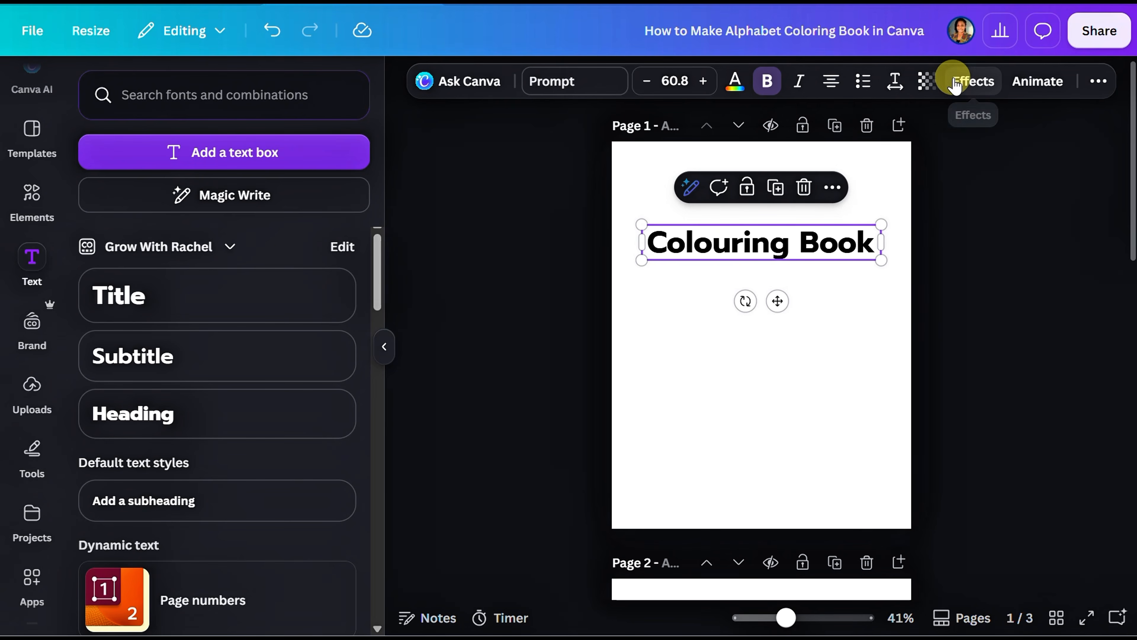
Step: Apply the Hollow effect to the "Colouring Book" title with a thickness of 59
click(967, 80)
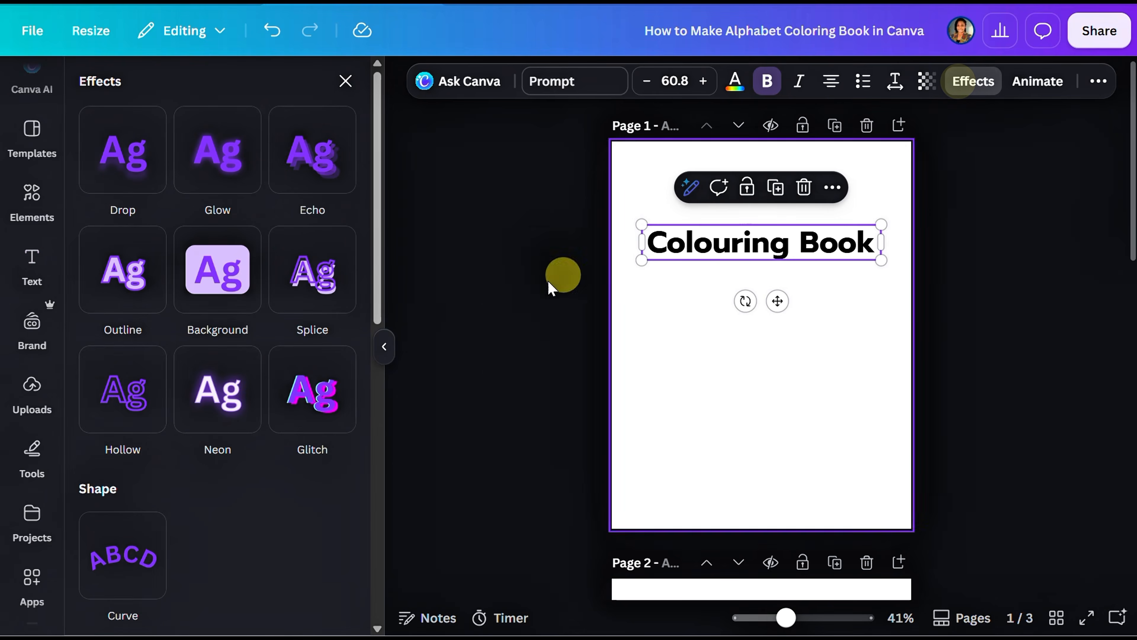
click(101, 408)
drag(156, 509, 173, 528)
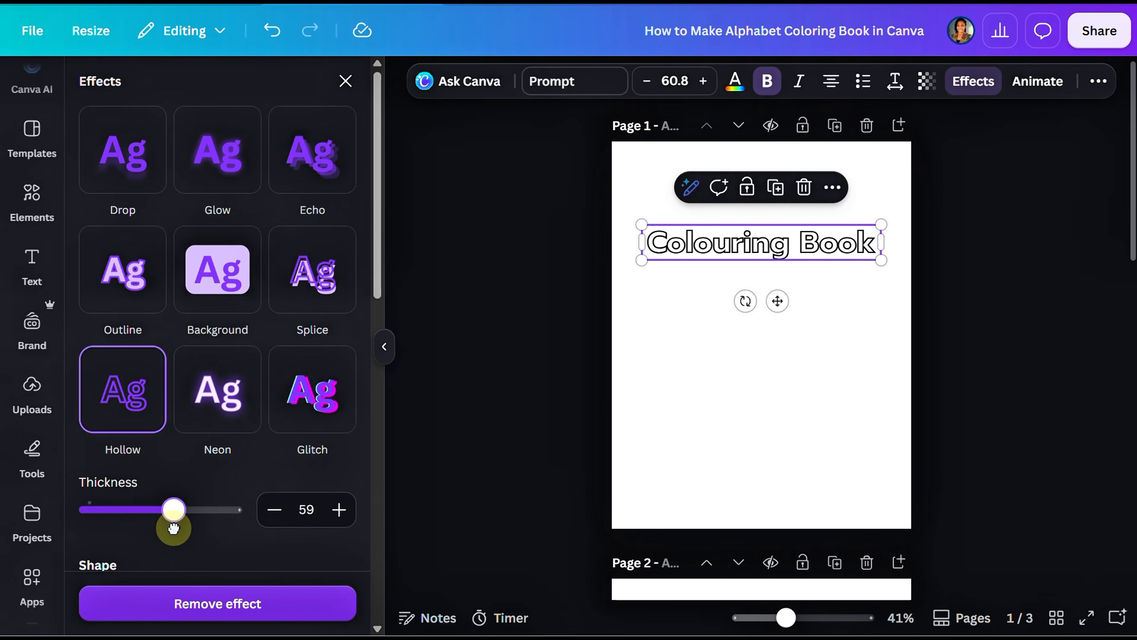
click(761, 371)
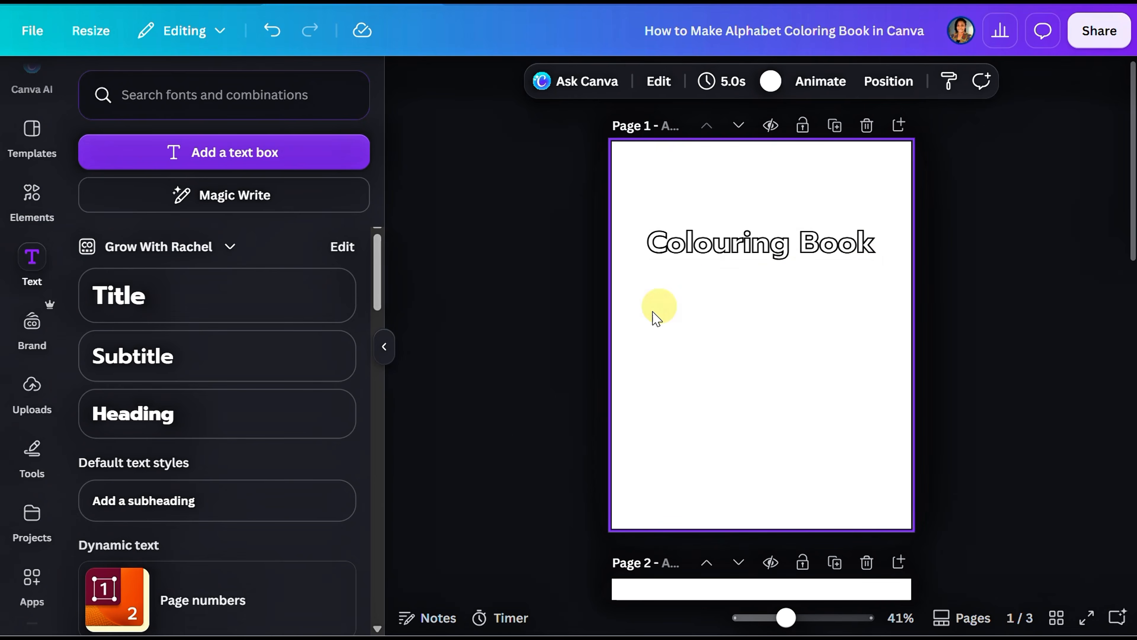
Step: Duplicate the letter B page and replace the letter on the copy with "C"
scroll(695, 280, down, 4)
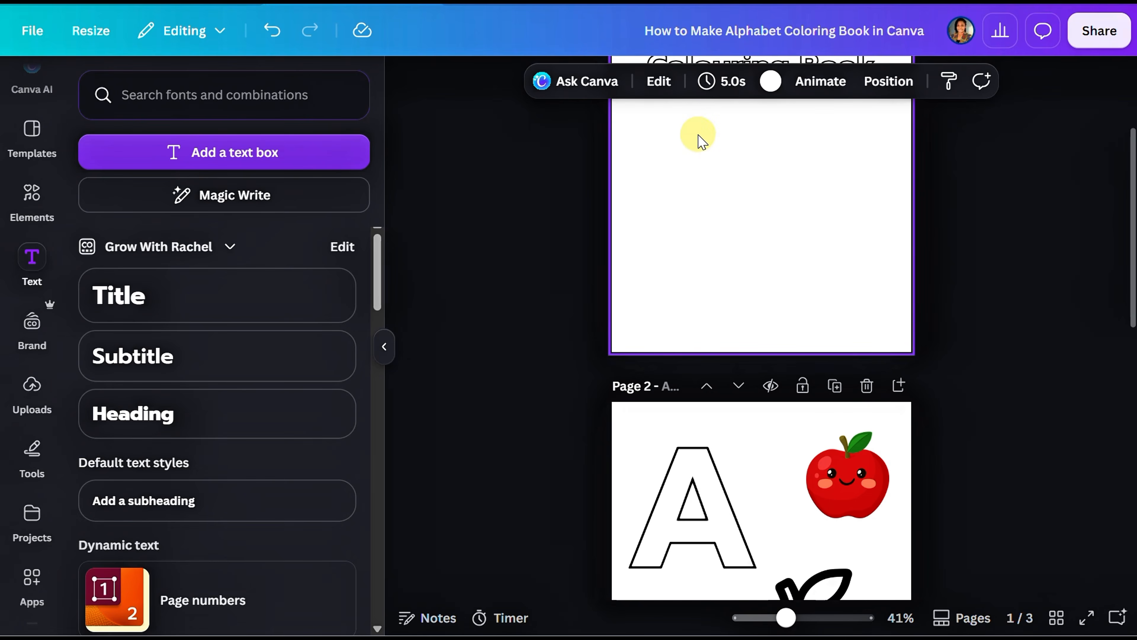
scroll(701, 143, up, 4)
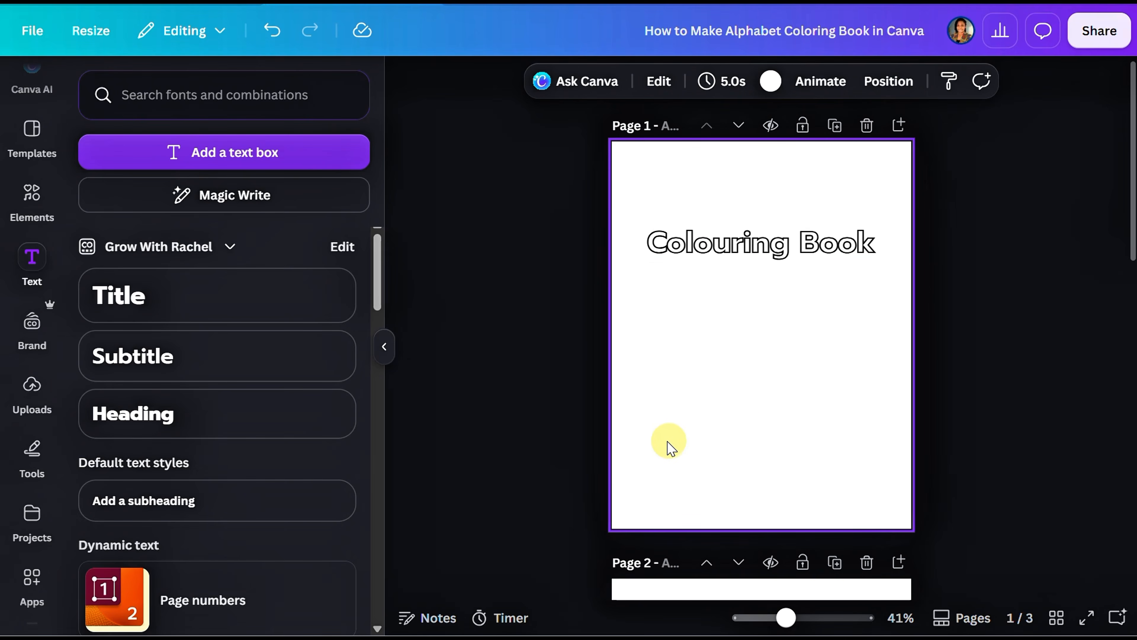
scroll(715, 411, down, 20)
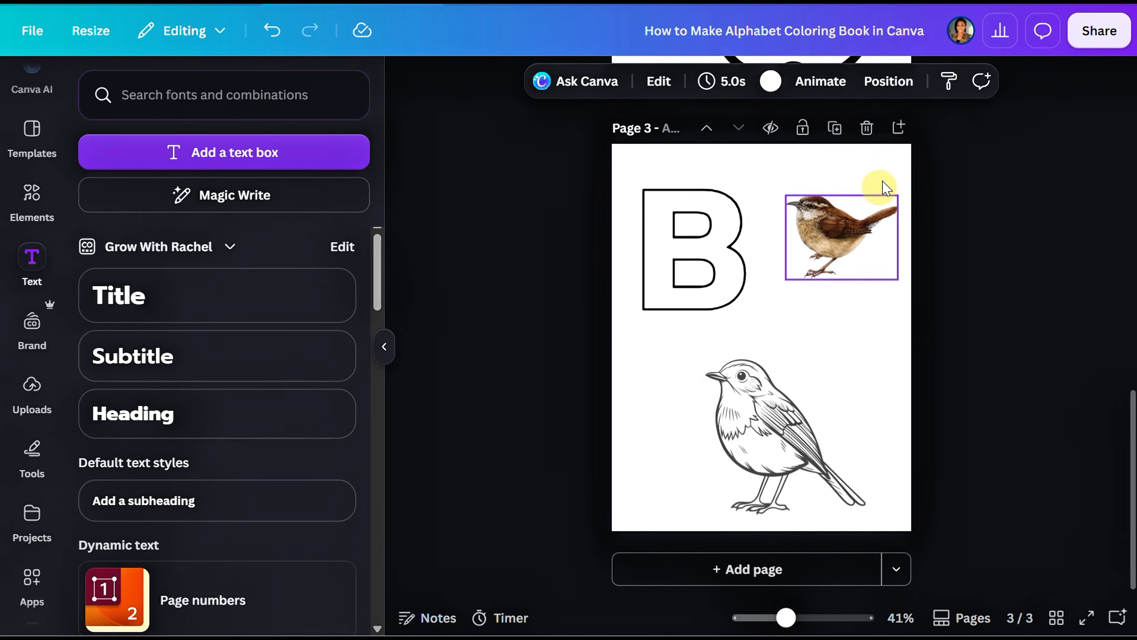
click(835, 128)
click(730, 251)
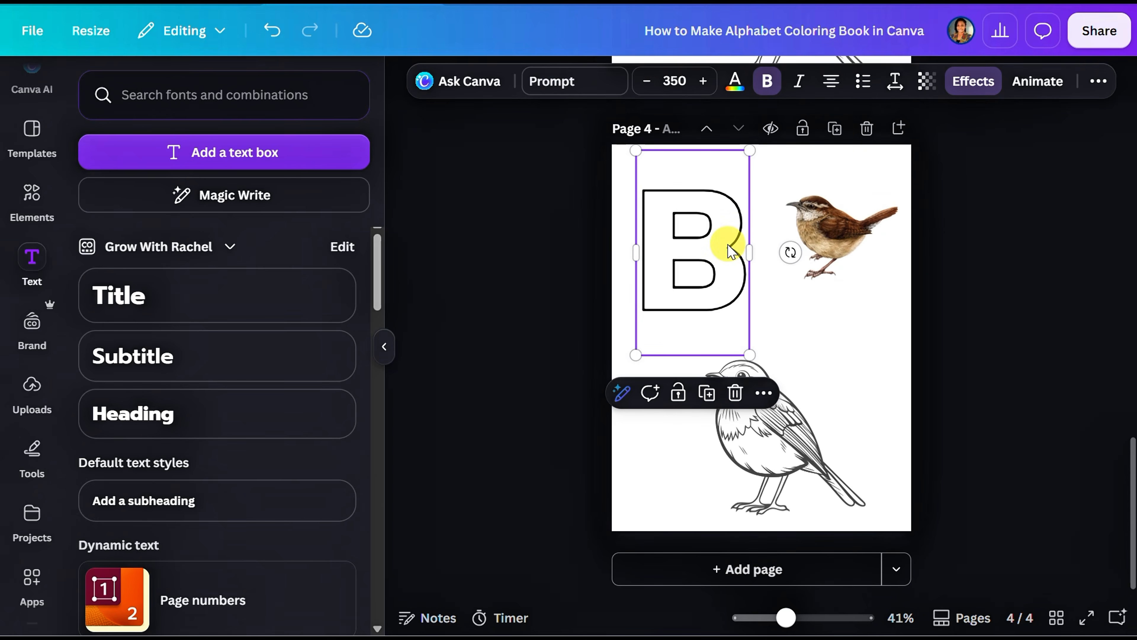
double_click(728, 246)
text(C)
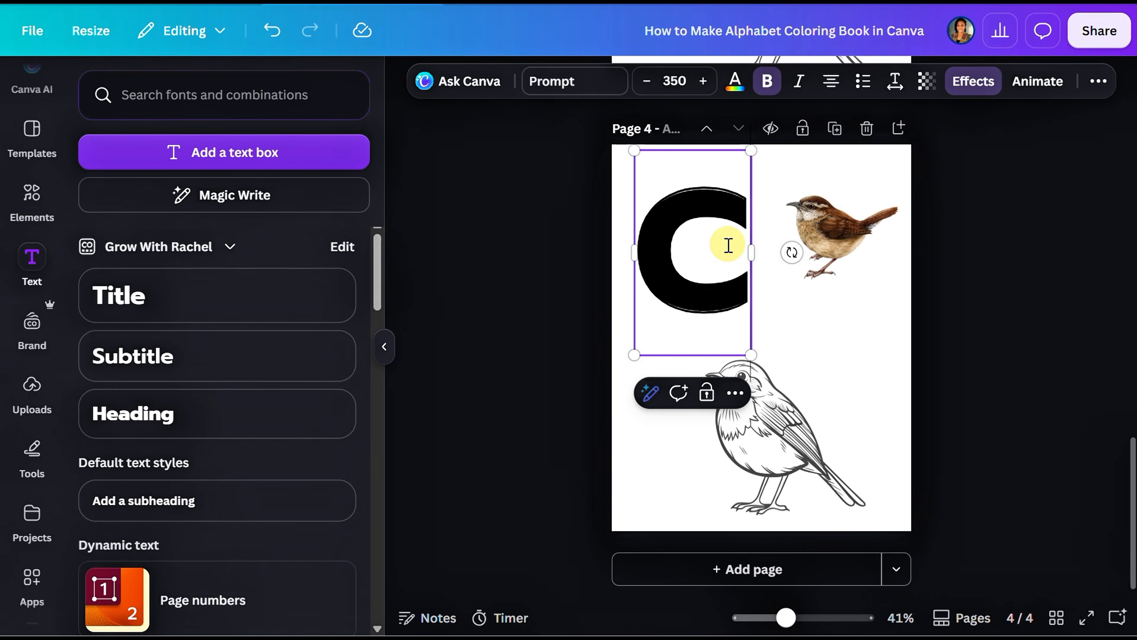
Step: Delete the outline bird and the colored bird from the letter C page
click(825, 375)
double_click(827, 374)
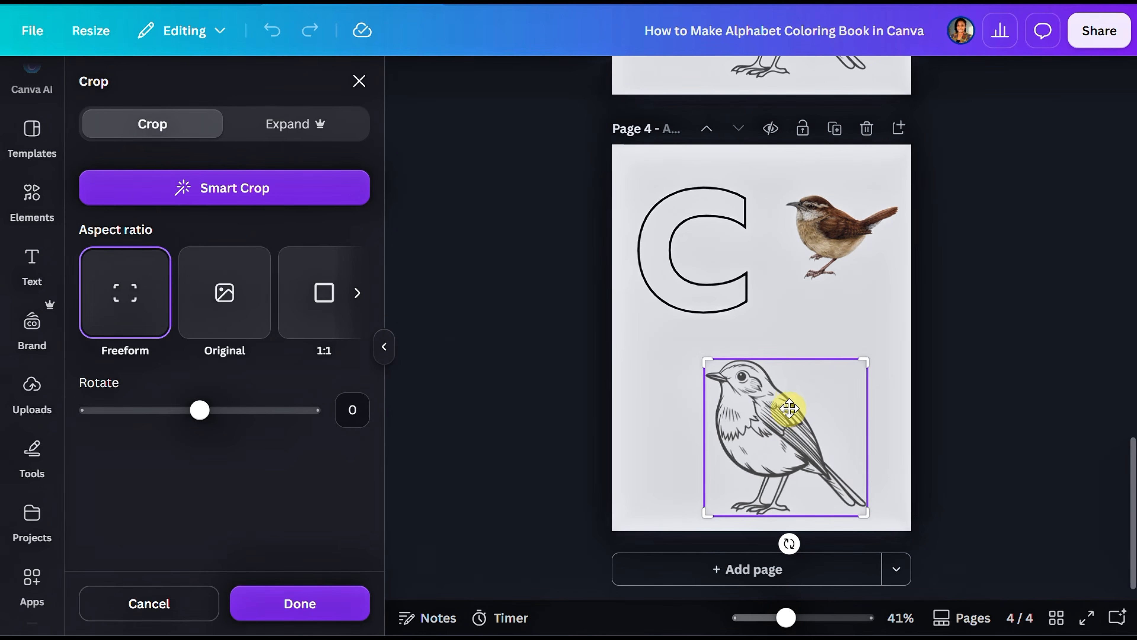
click(613, 410)
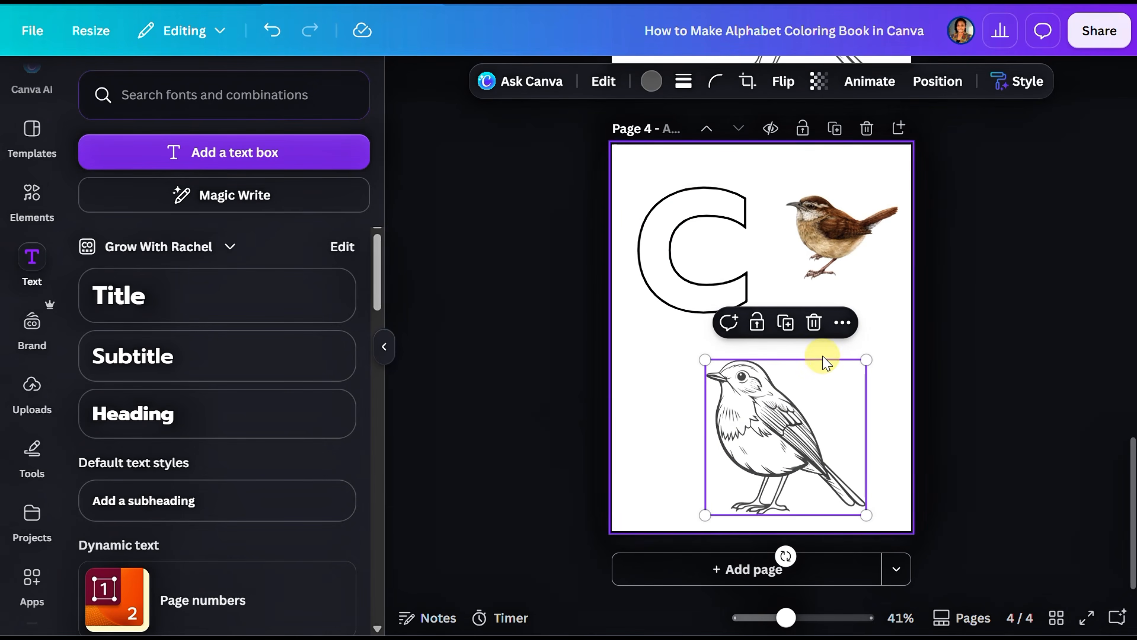
click(814, 324)
click(837, 231)
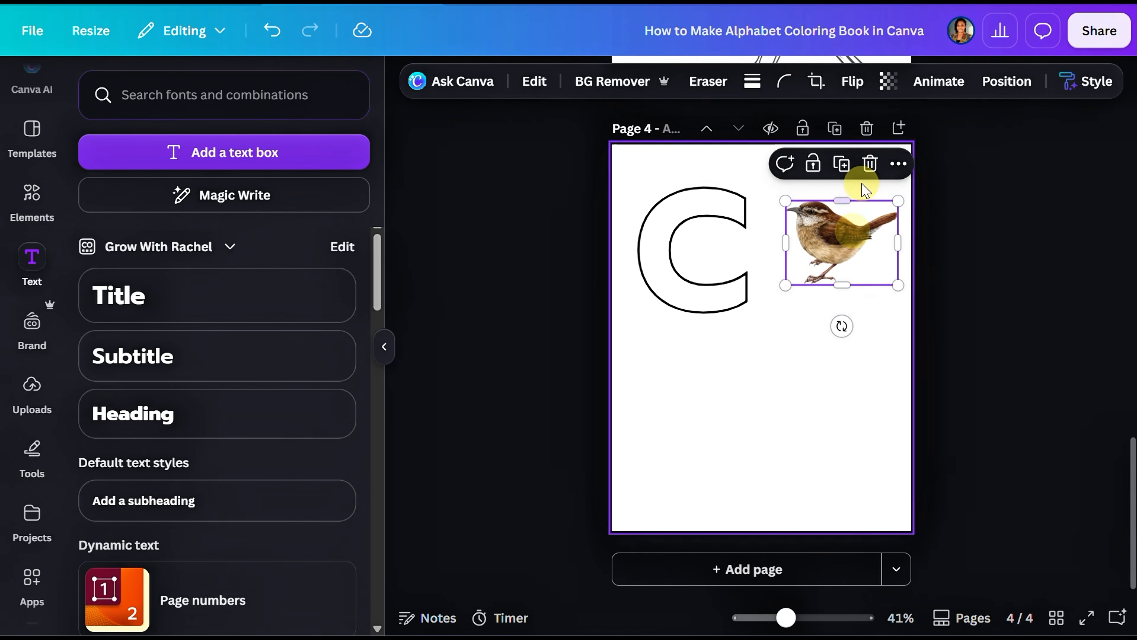
click(870, 164)
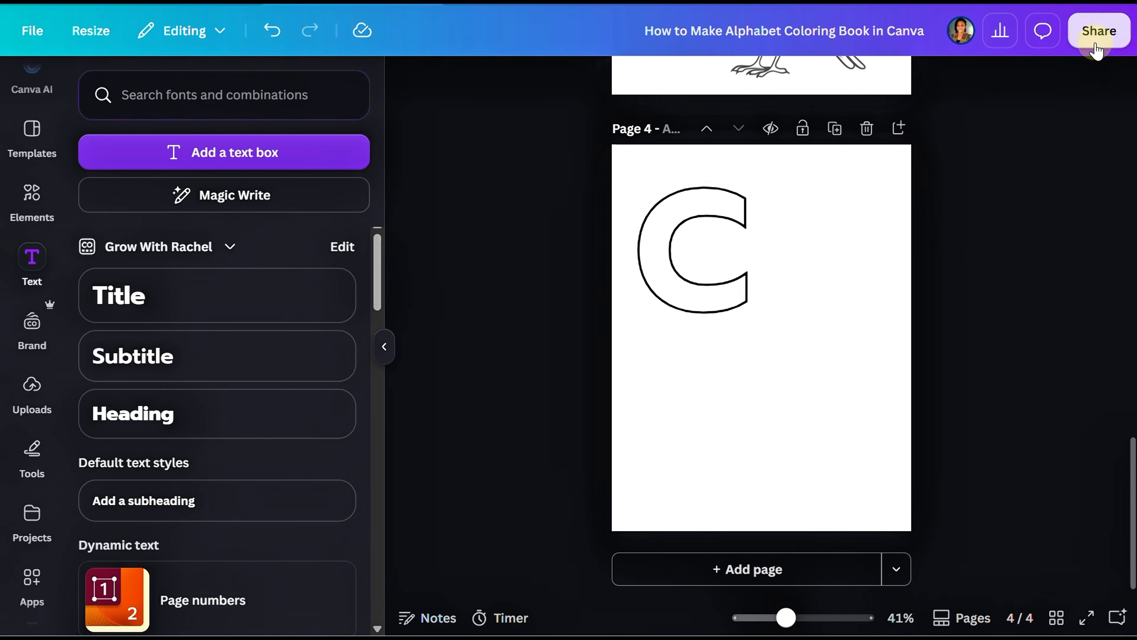
Step: Download pages 1–4 of the design as PDF Print with the CMYK colour profile
click(1098, 30)
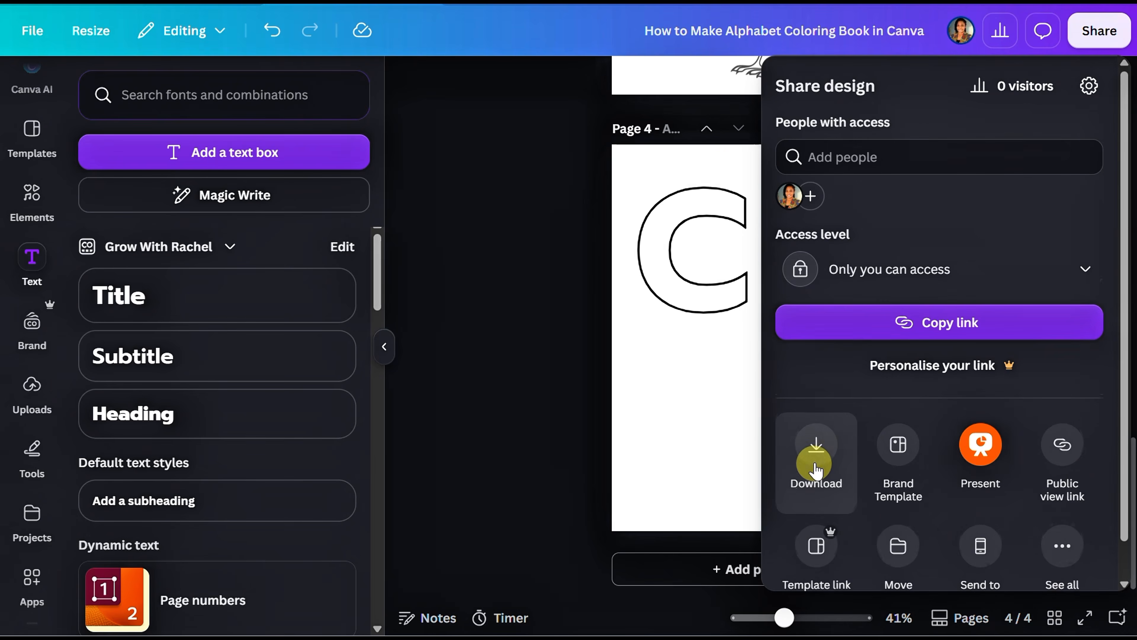
click(816, 444)
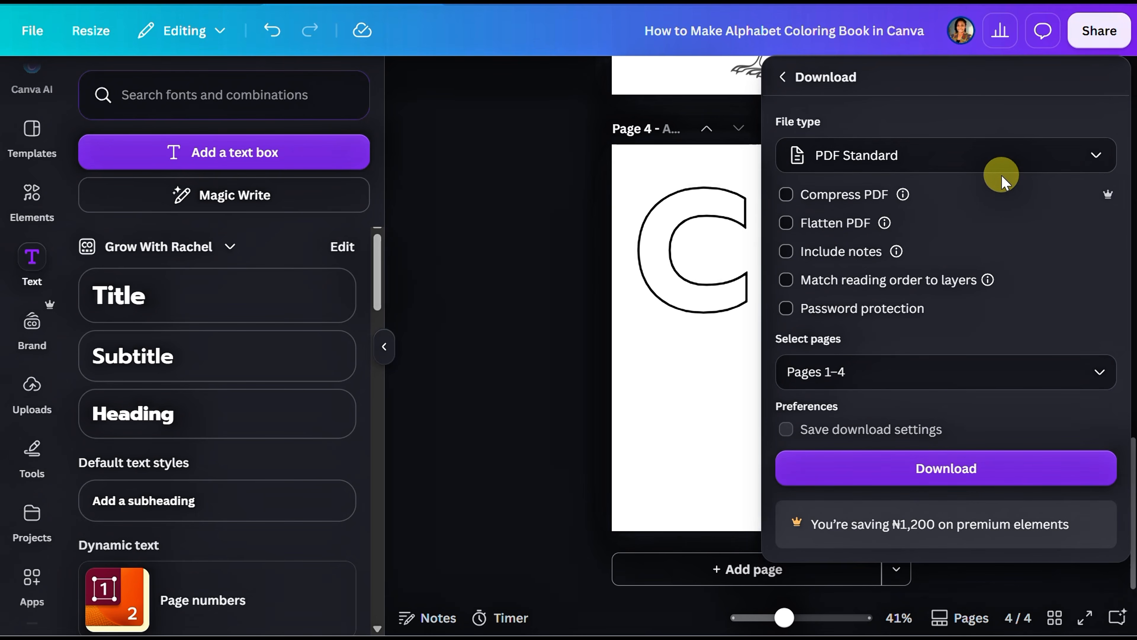
click(1051, 169)
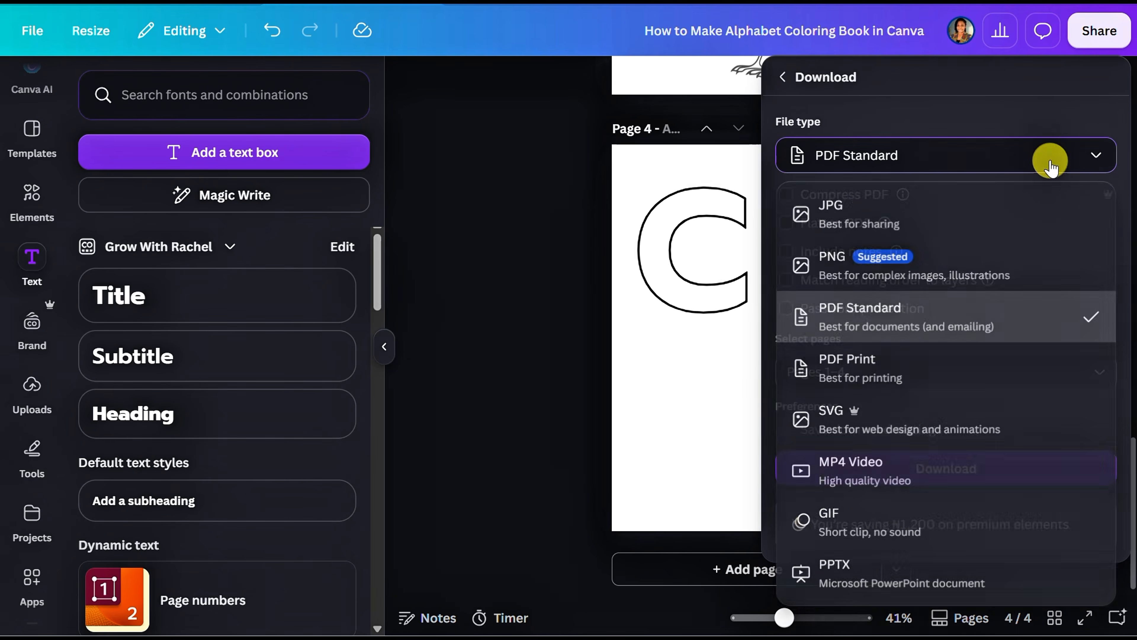
click(876, 387)
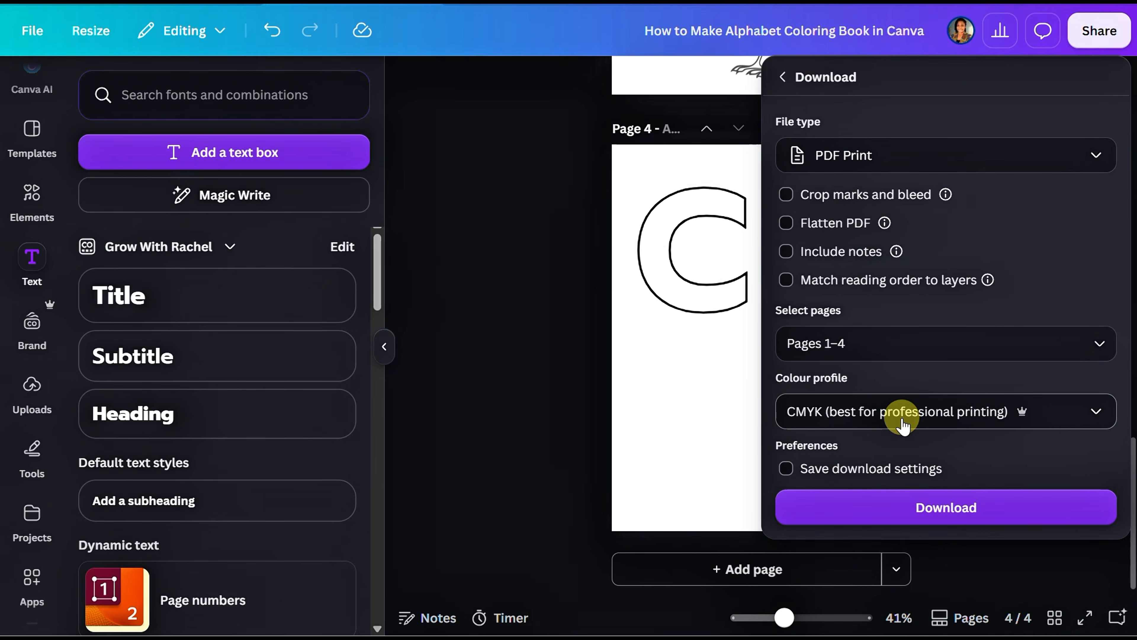
click(892, 515)
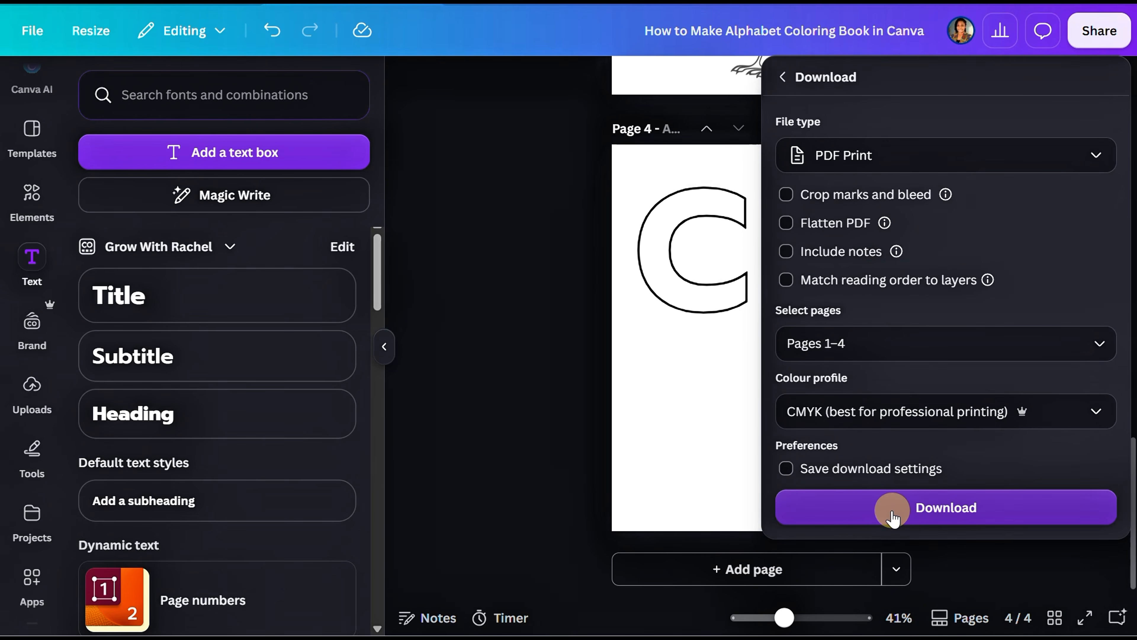